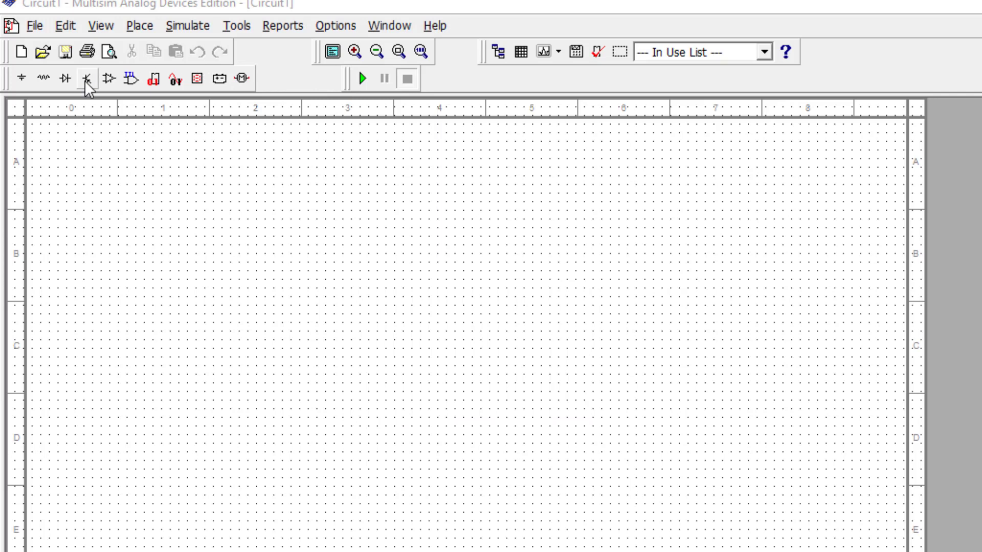
Step: Open the component browser and show the TTL group of the Master Database
click(86, 80)
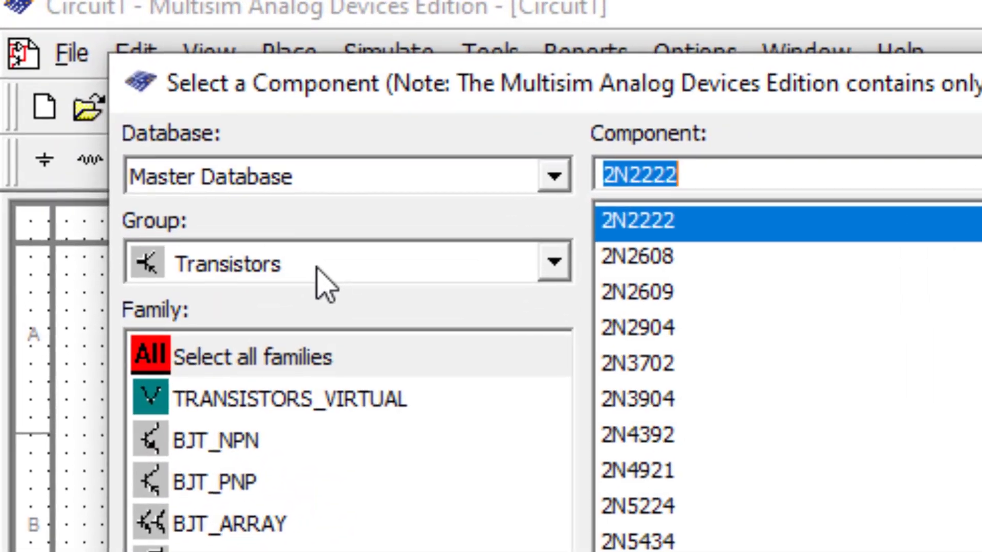
click(315, 267)
click(205, 548)
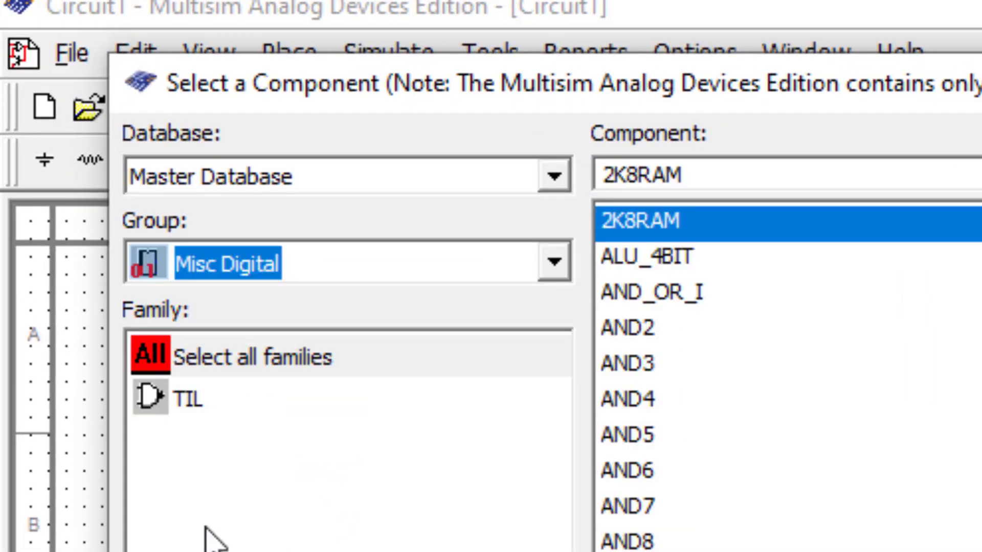
click(647, 402)
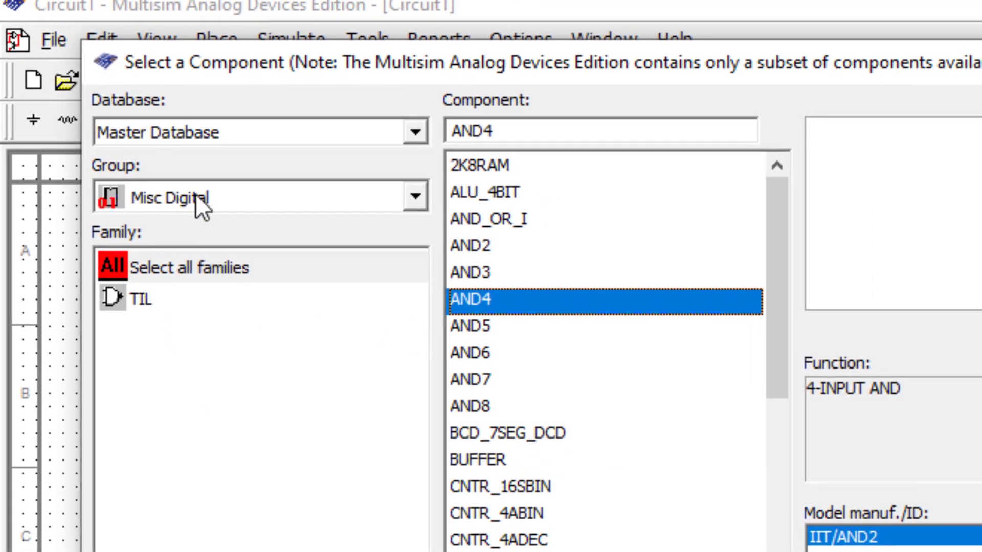
click(195, 195)
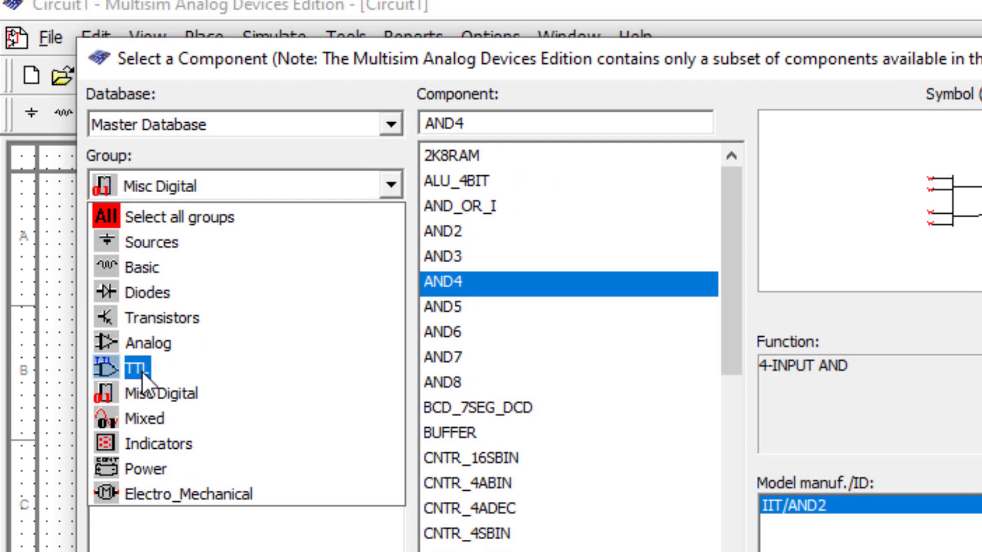
click(142, 370)
Step: Find the 74LS151D multiplexer from the 74LS_IC family and place it near the middle of the sheet
click(451, 283)
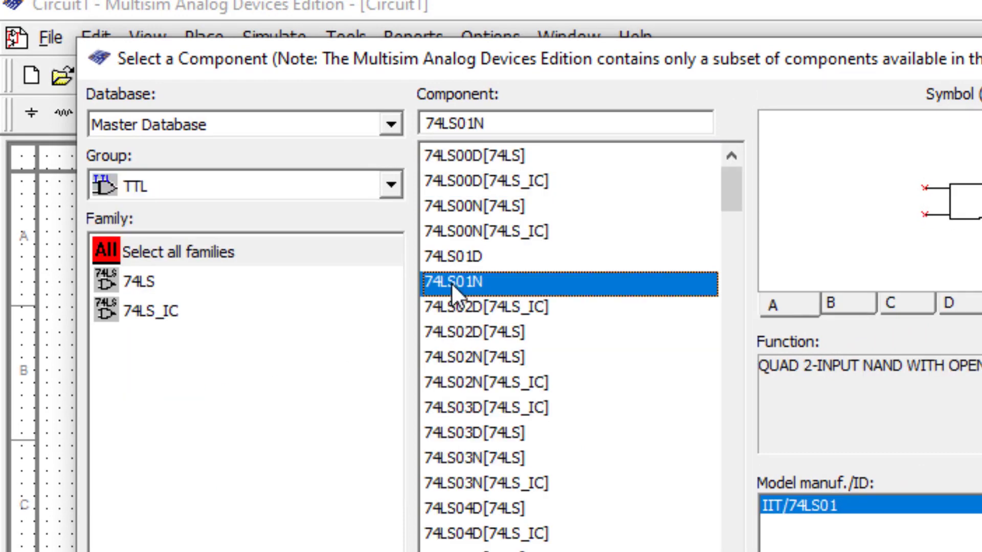
click(500, 128)
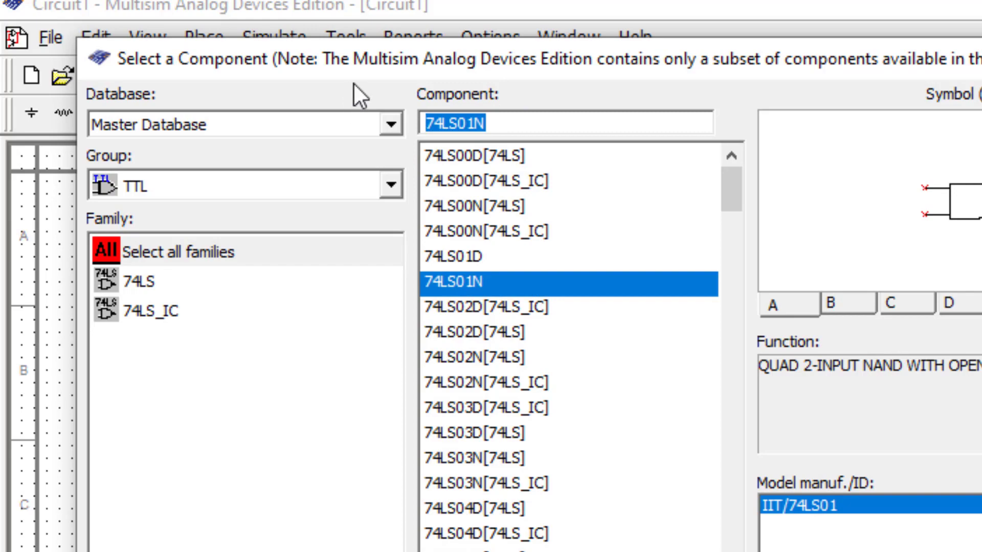
text(4)
key(BackSpace)
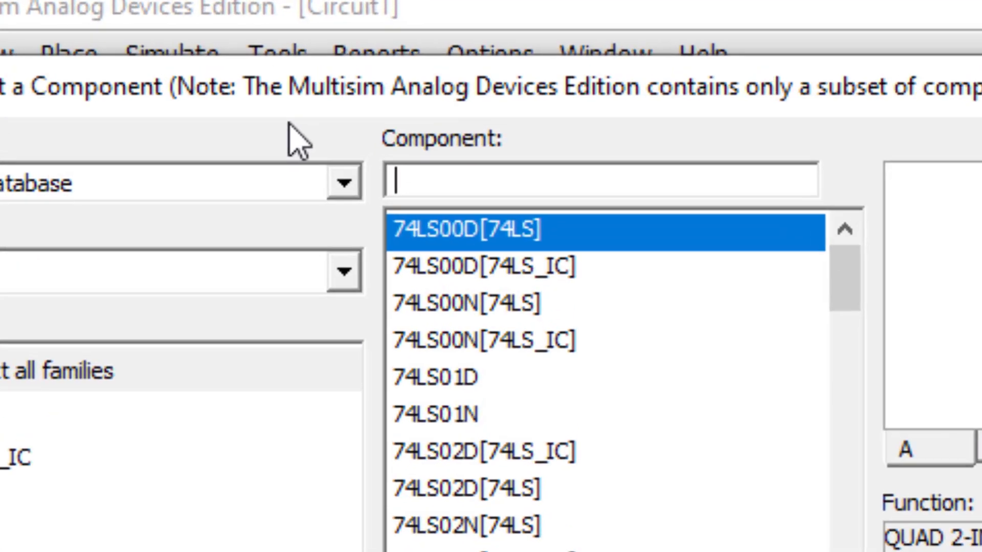
text(74ls)
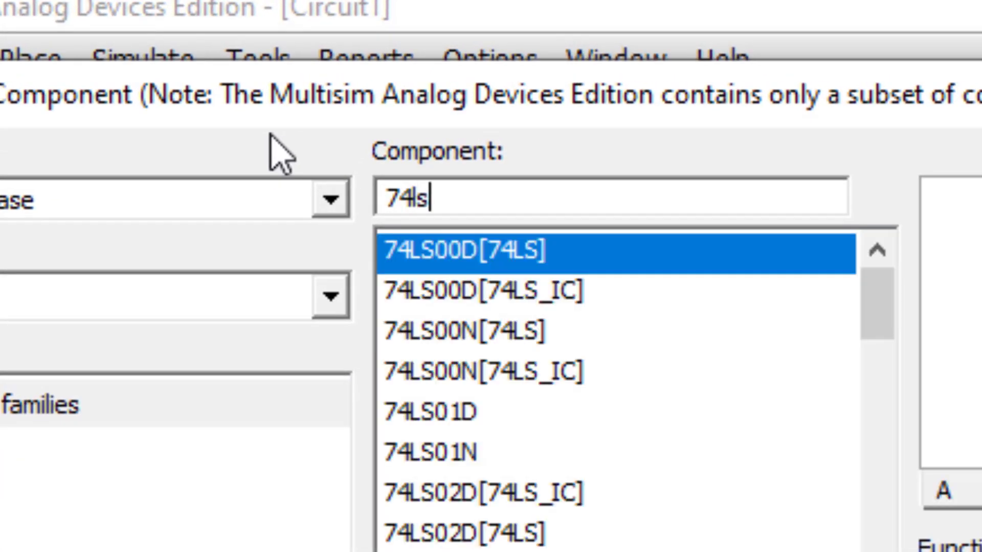
text(151)
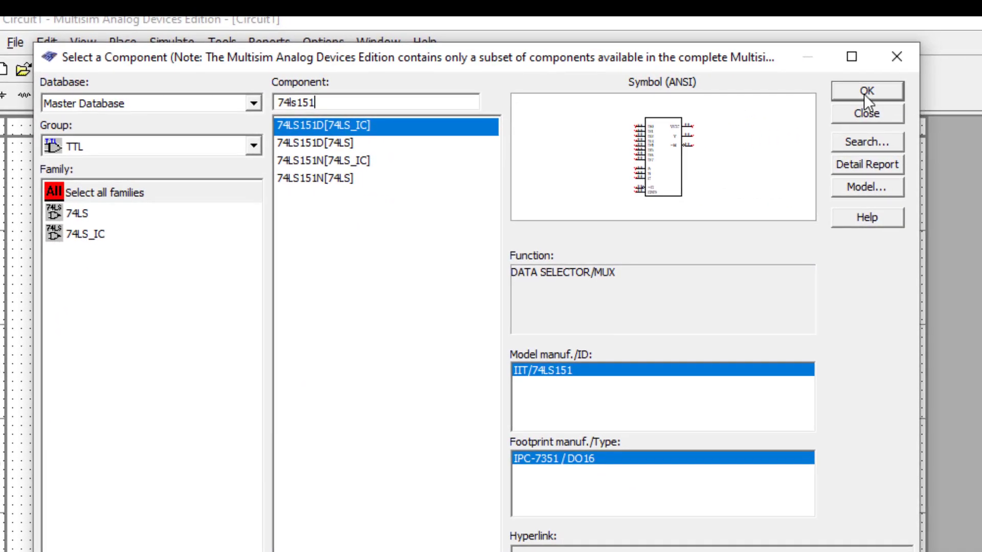
click(865, 92)
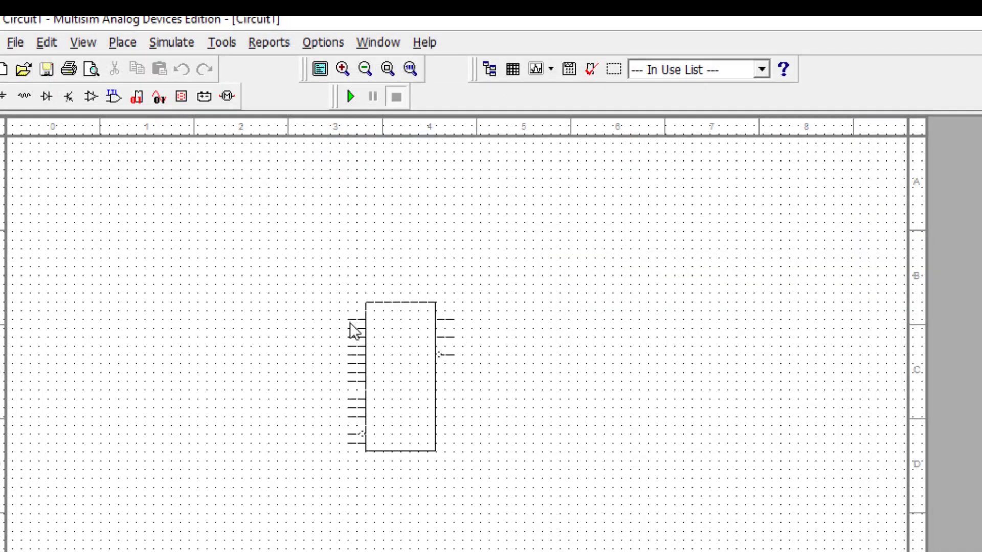
click(348, 327)
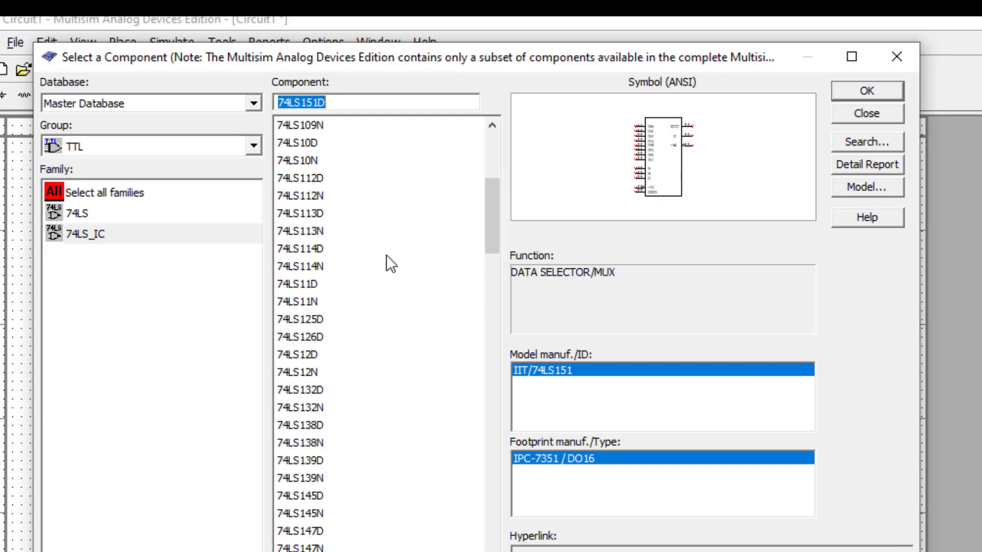
Step: Place a VCC supply from the POWER_SOURCES family in the upper-left corner of the sheet
click(210, 147)
click(107, 188)
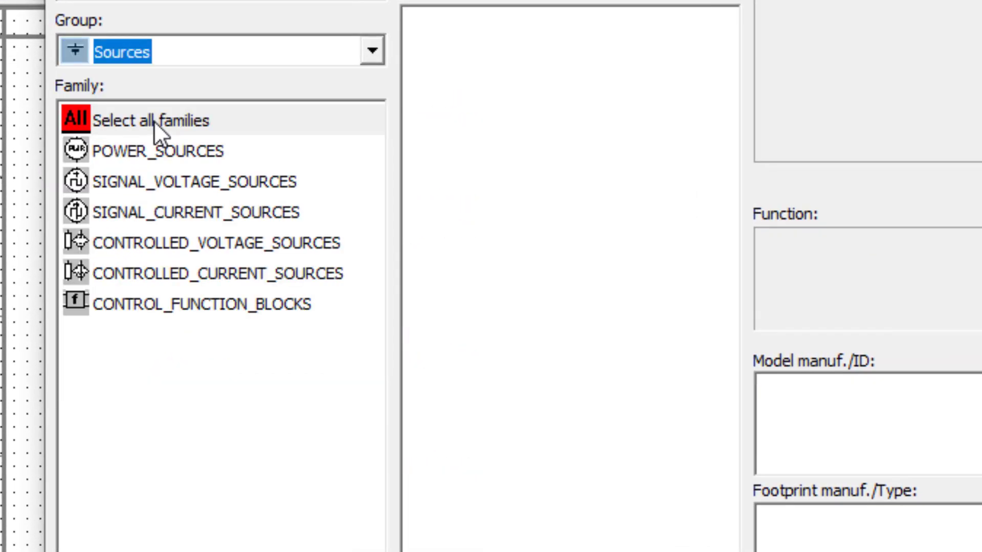
click(168, 150)
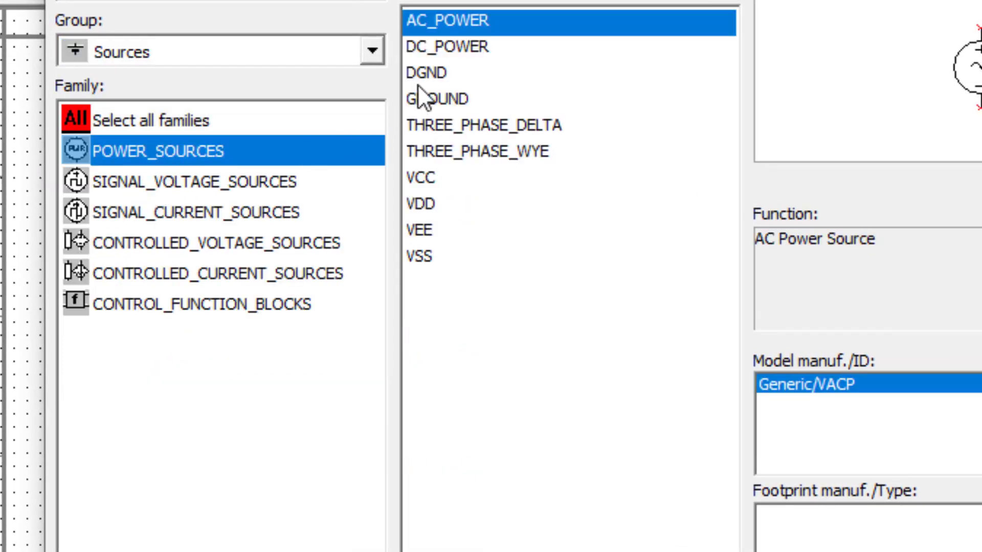
click(419, 177)
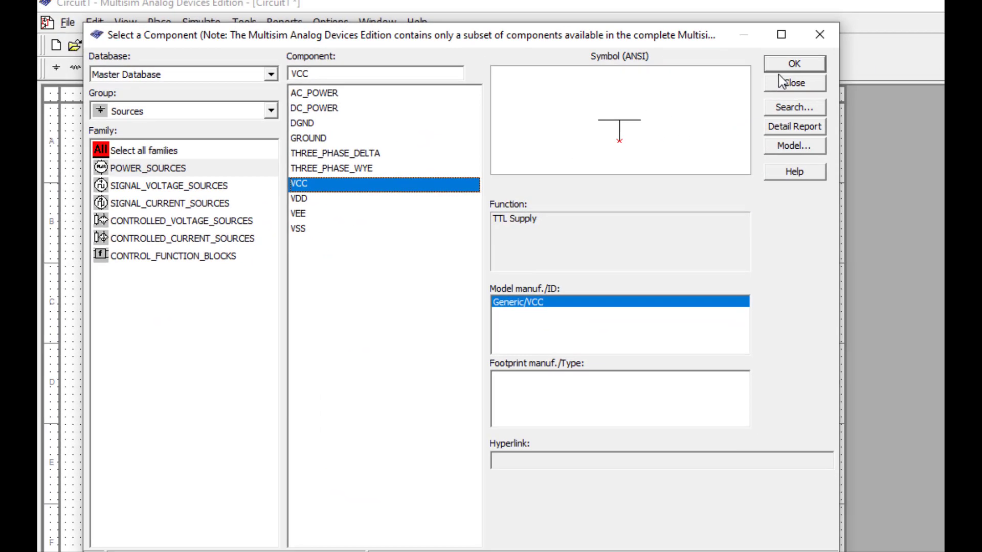
click(781, 65)
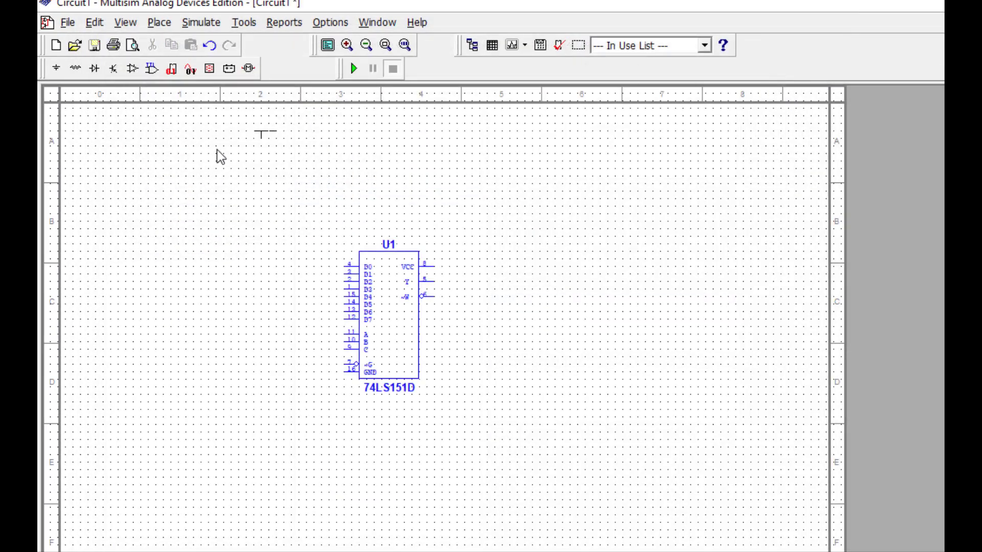
click(100, 154)
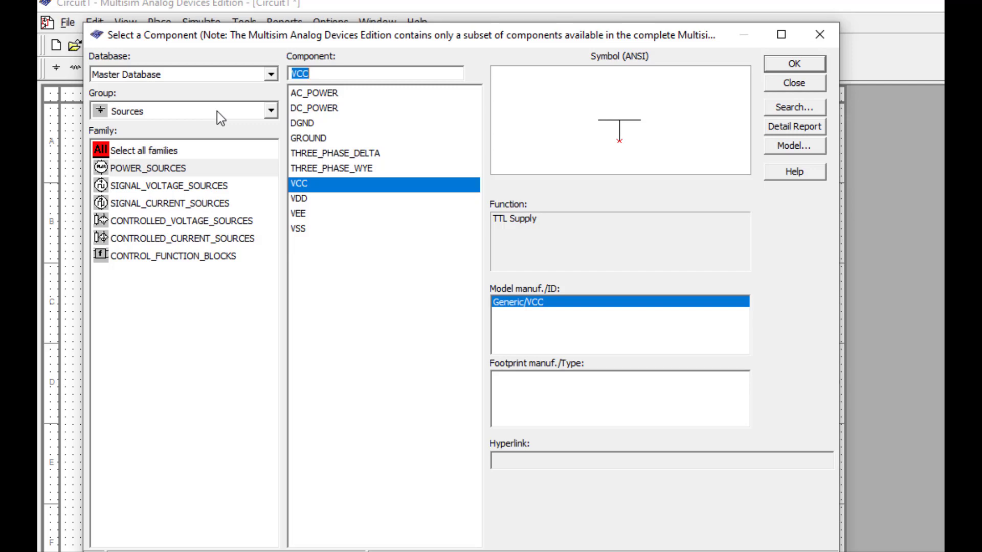
Step: Place a PROBE_RED indicator on the sheet, above and to the right of the multiplexer
click(217, 112)
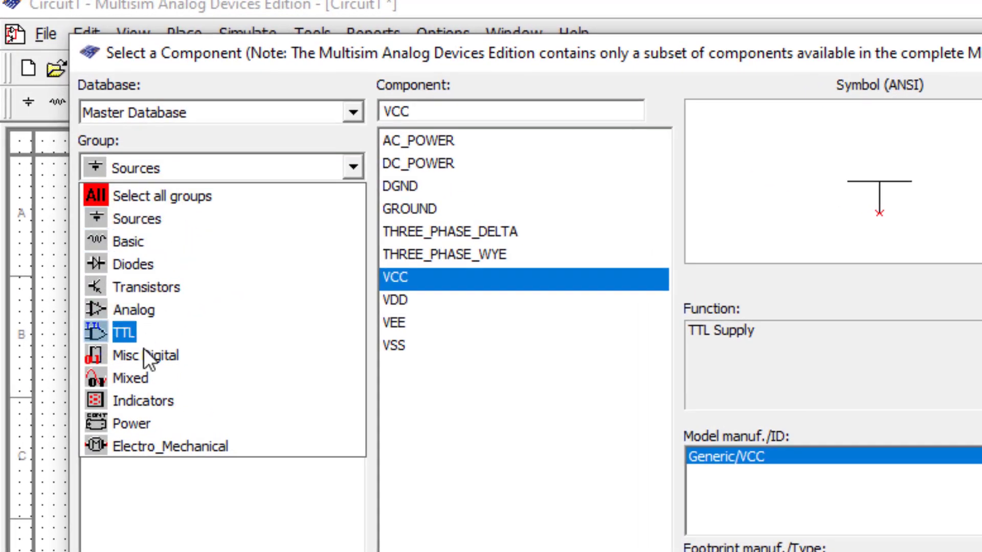
click(139, 400)
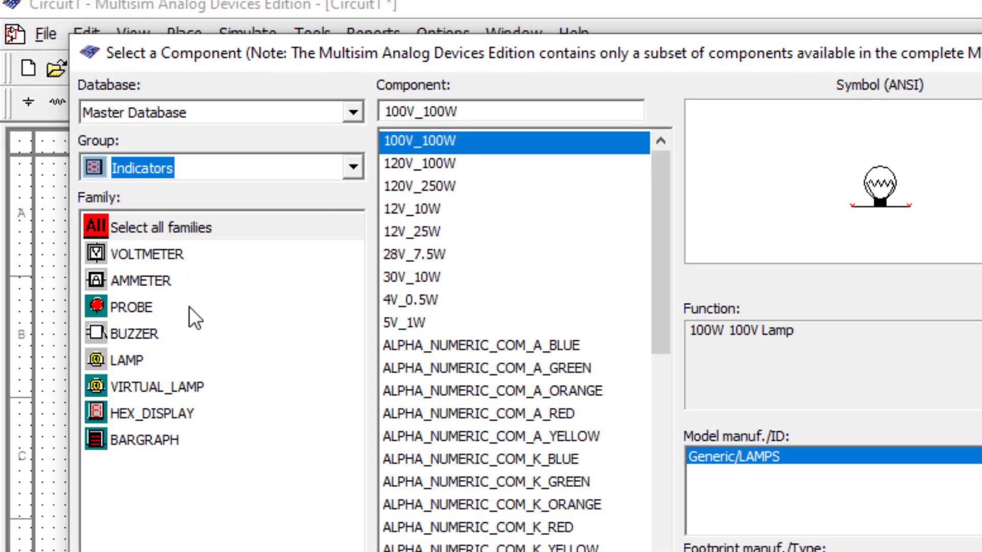
click(141, 306)
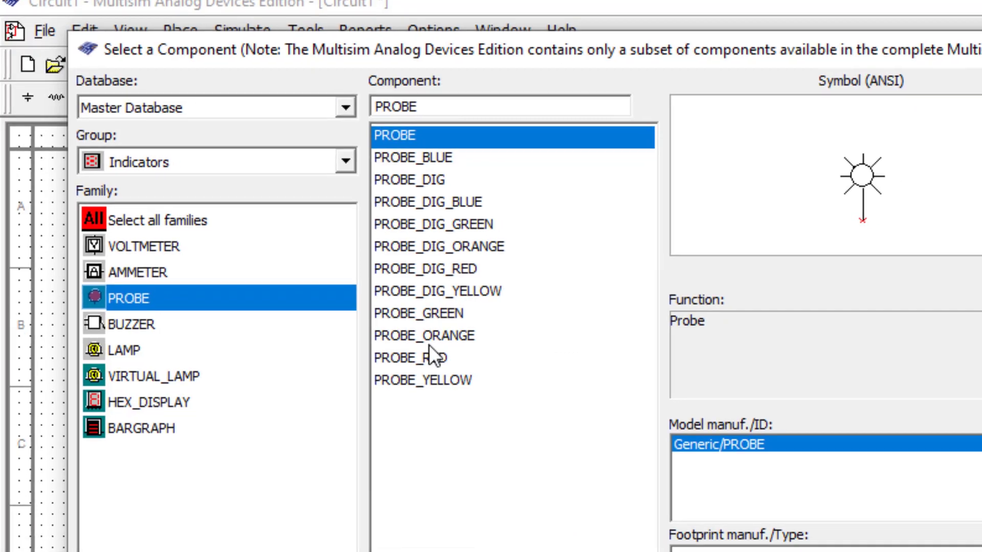
click(440, 368)
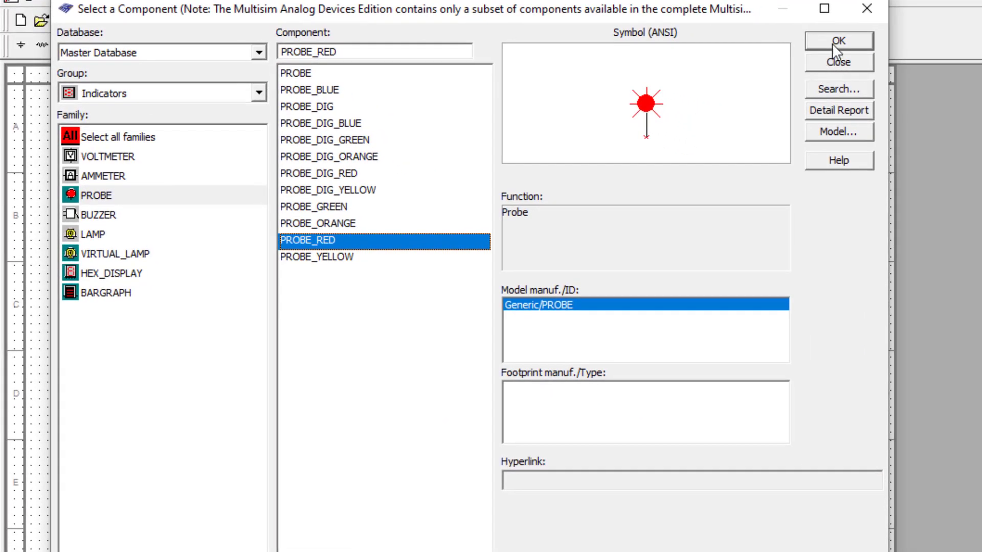
click(832, 43)
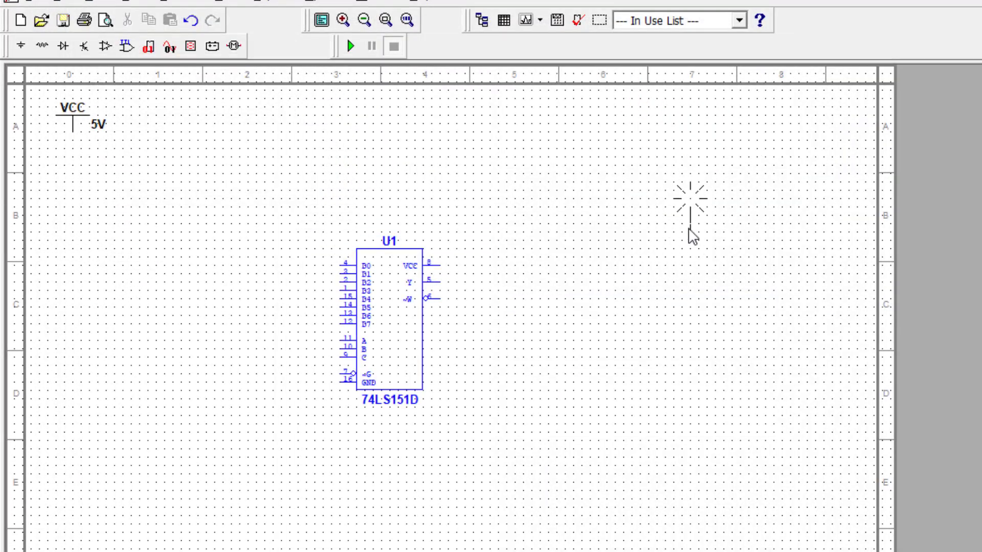
click(696, 228)
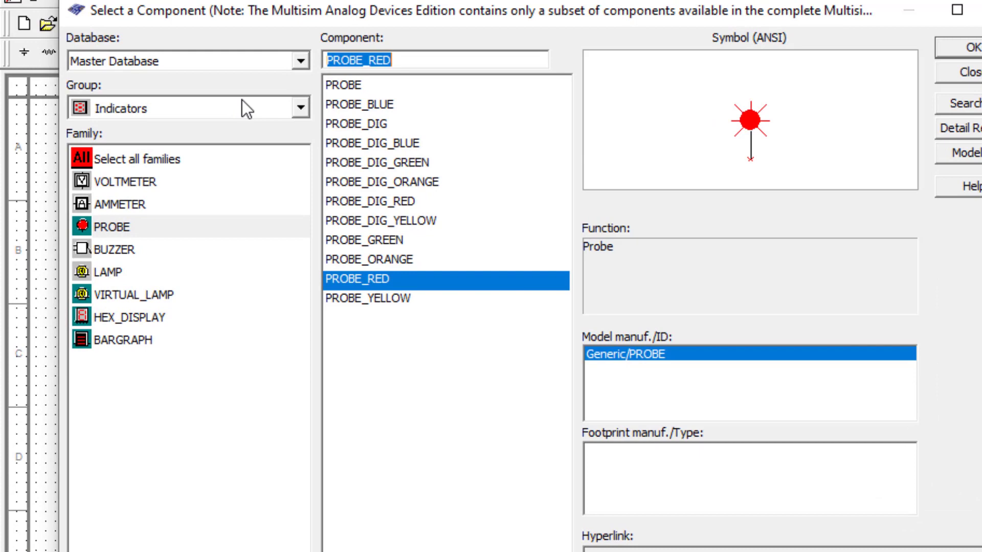
Step: Place a DIPSW1 switch from the Basic group's SWITCH family to the lower left of the multiplexer
click(213, 93)
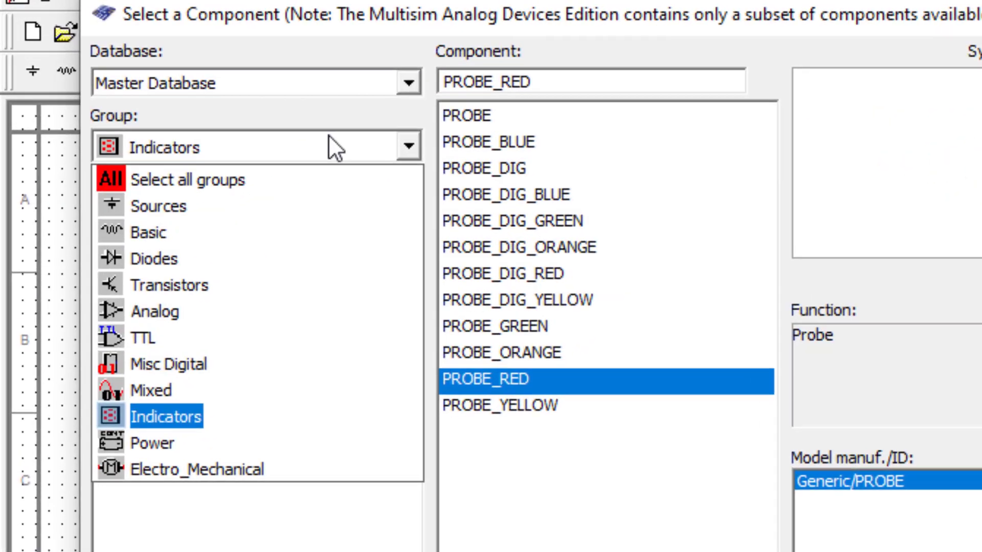
click(170, 238)
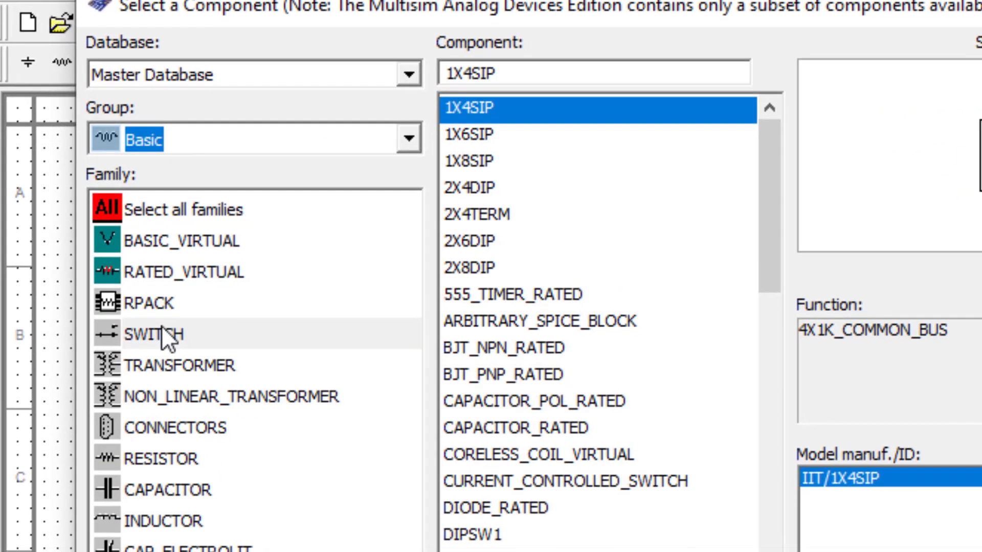
click(166, 338)
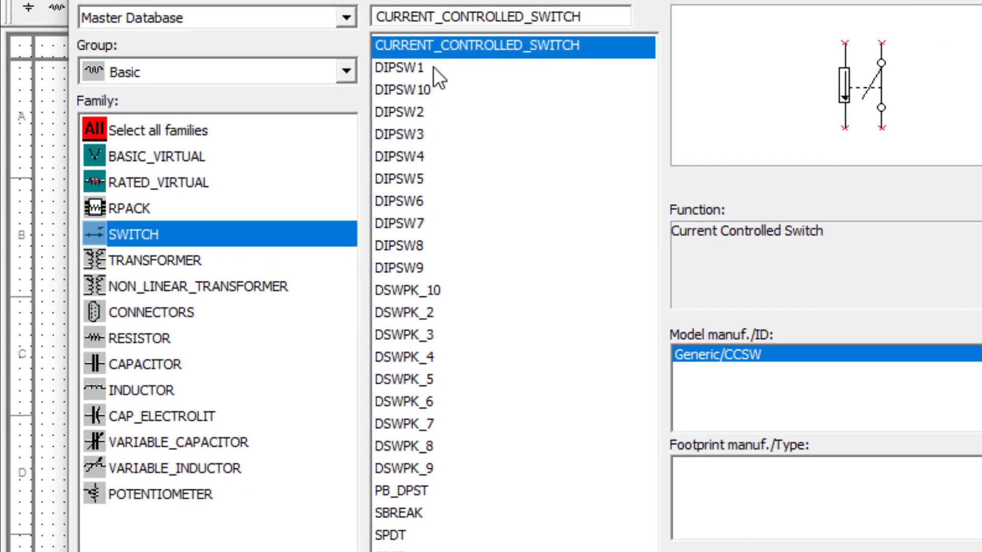
click(434, 72)
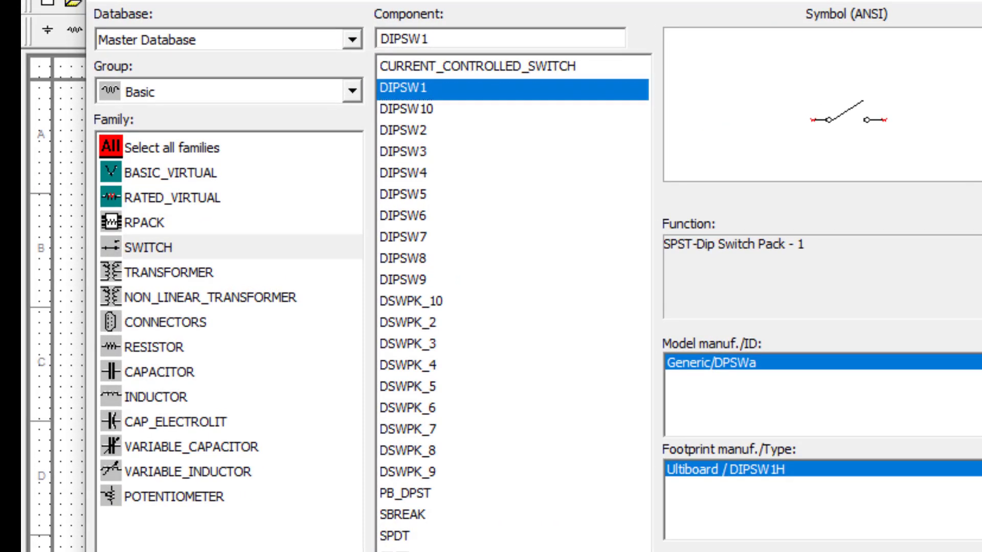
key(Return)
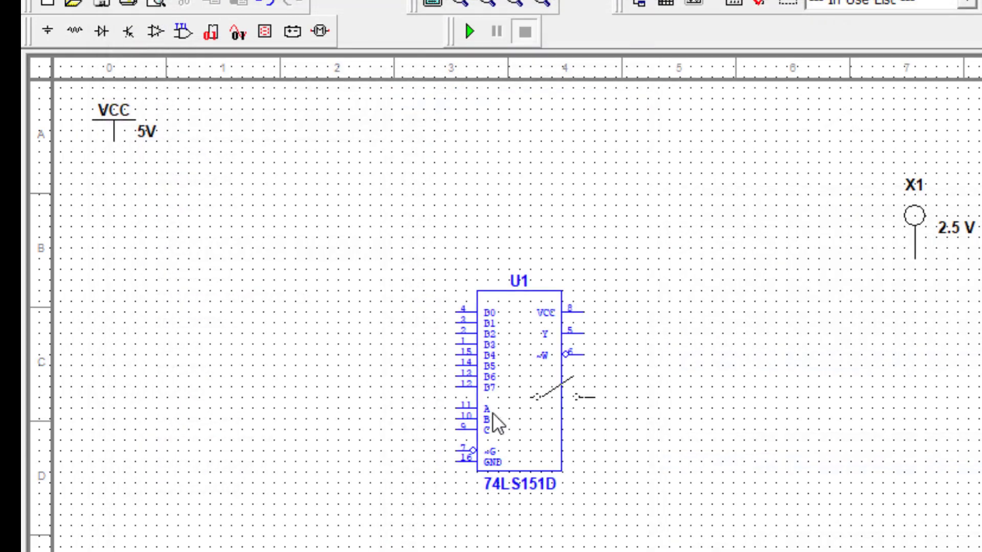
click(224, 465)
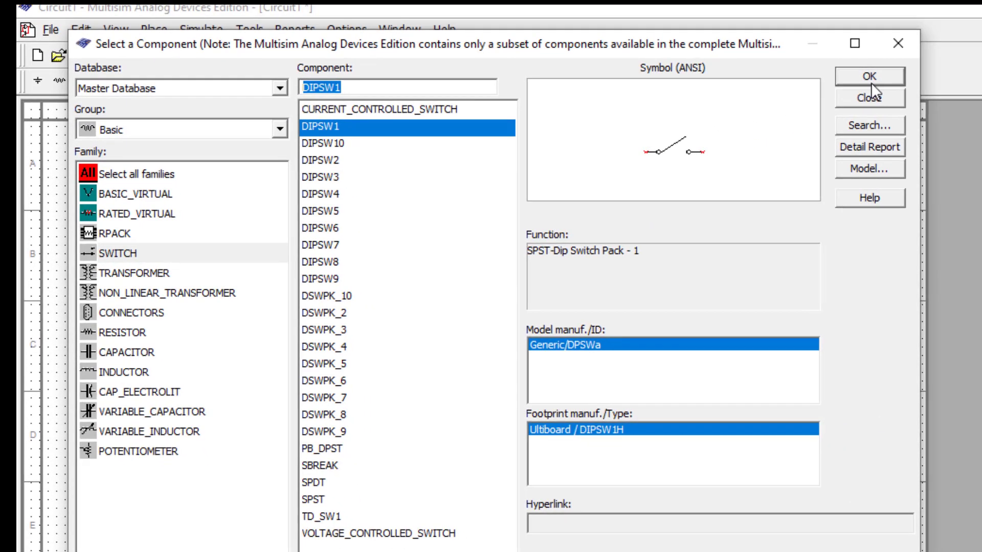
Step: Place two more DIPSW1 switches in a column below the first one and close the component browser
click(873, 77)
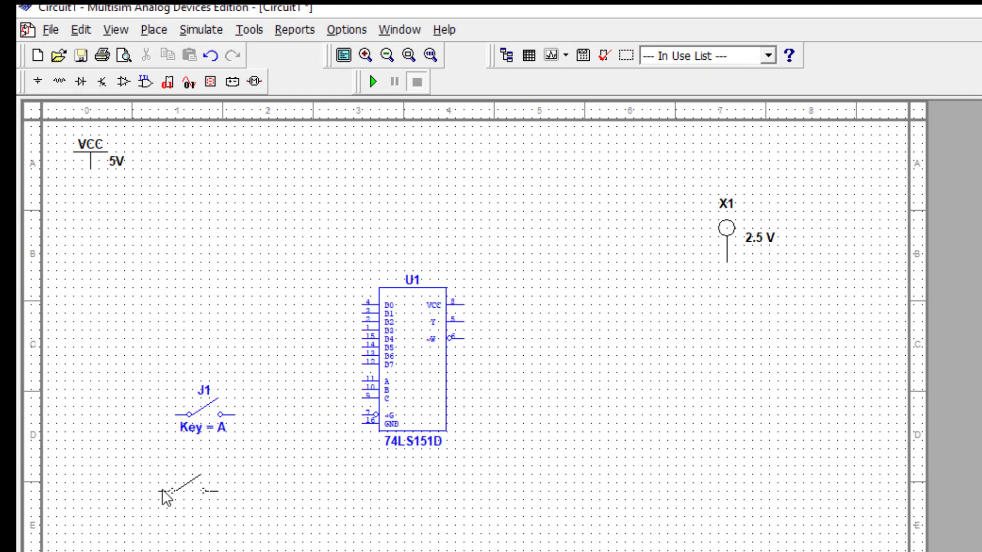
click(169, 490)
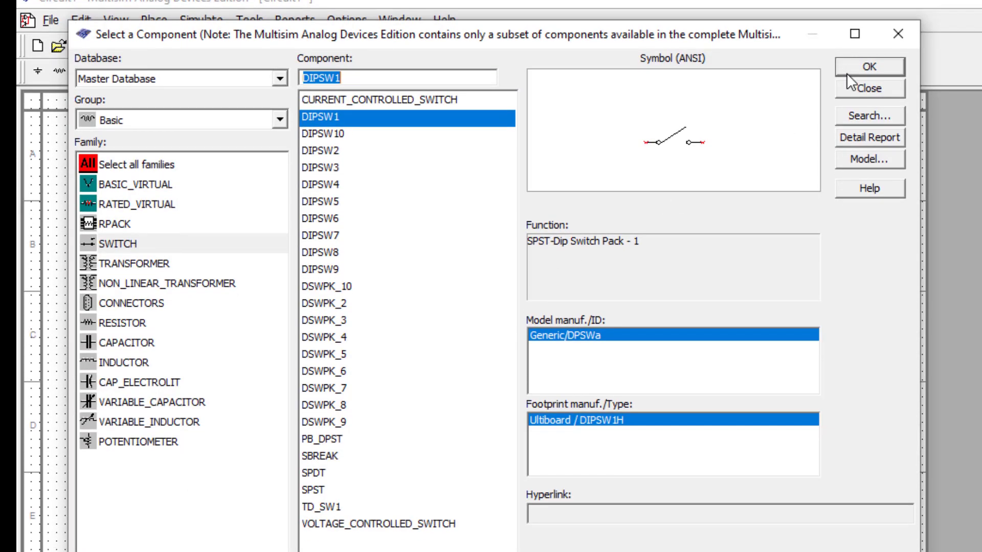
click(869, 76)
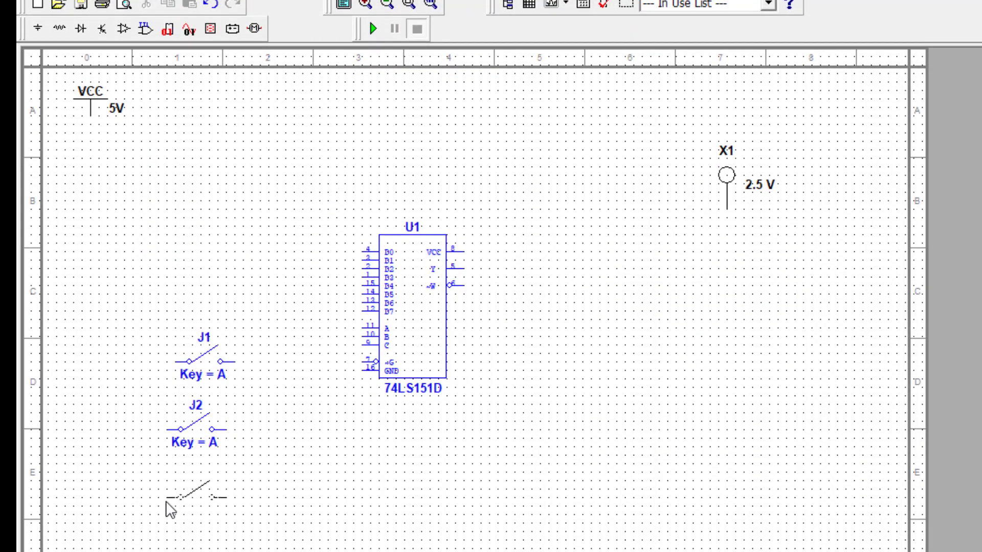
click(167, 508)
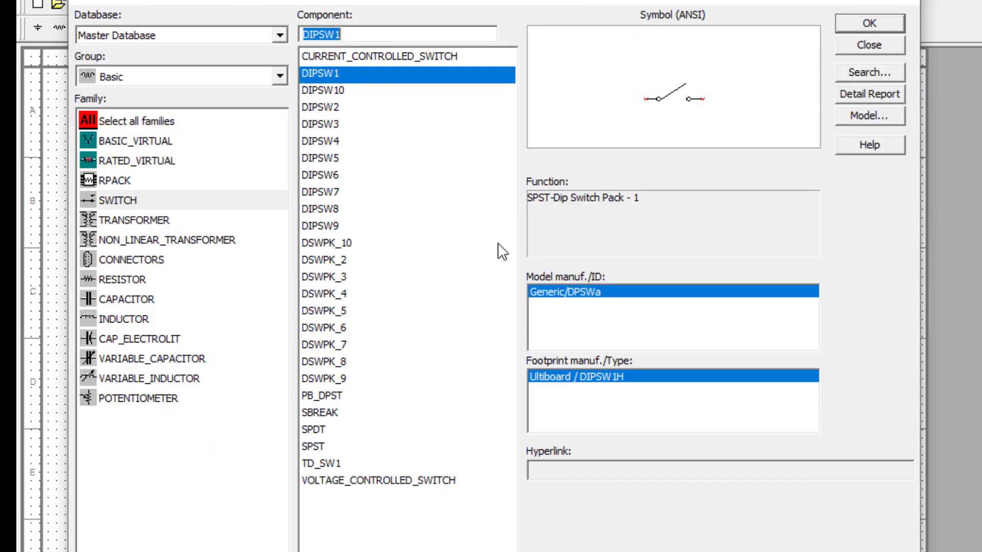
click(868, 47)
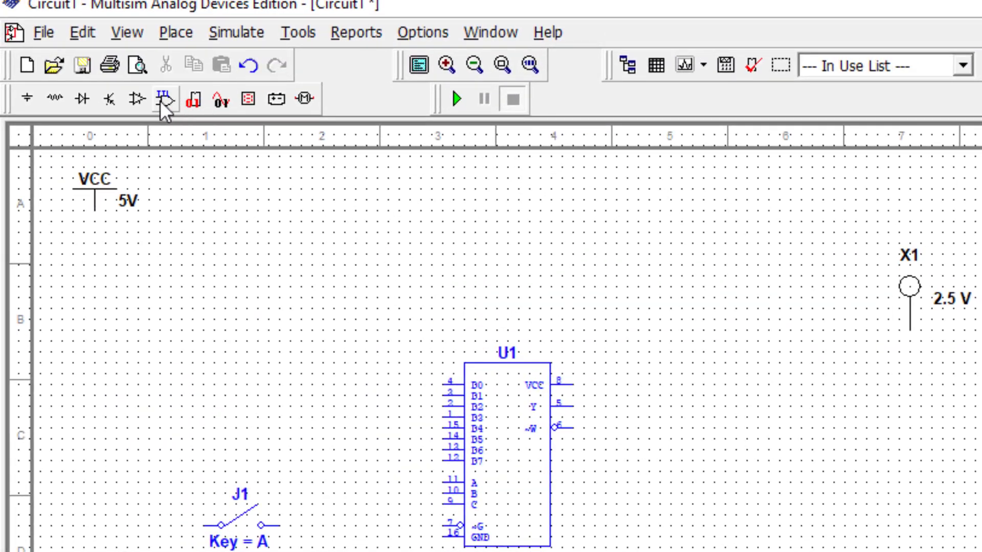
Step: Place a DSWPK_8 switch pack from the Basic group's SWITCH family above J1 and close the component browser
click(162, 102)
click(217, 165)
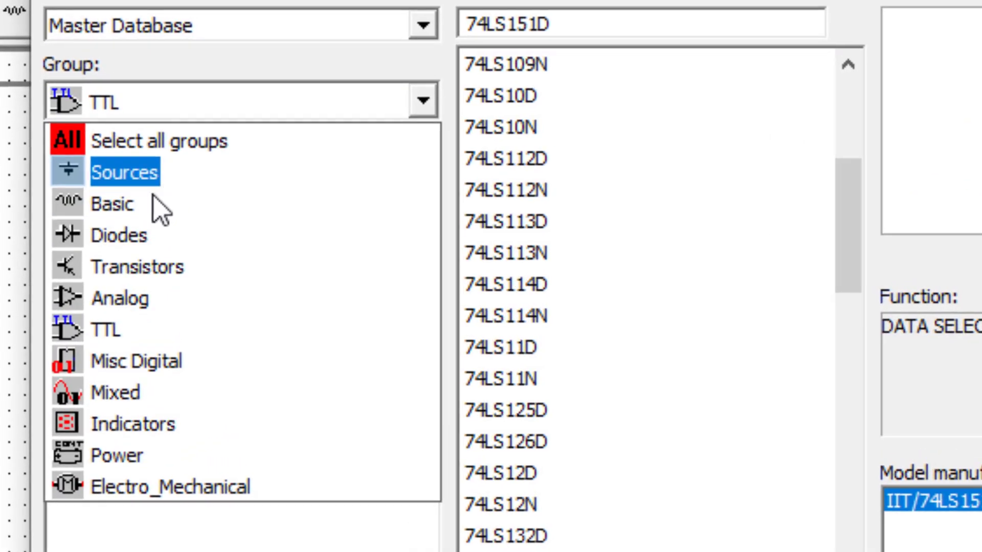
click(132, 209)
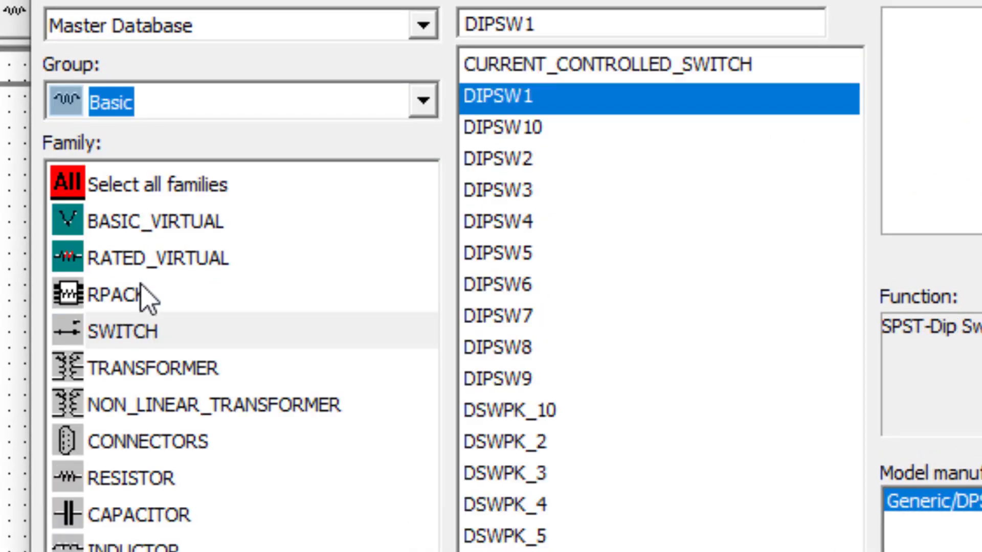
click(146, 337)
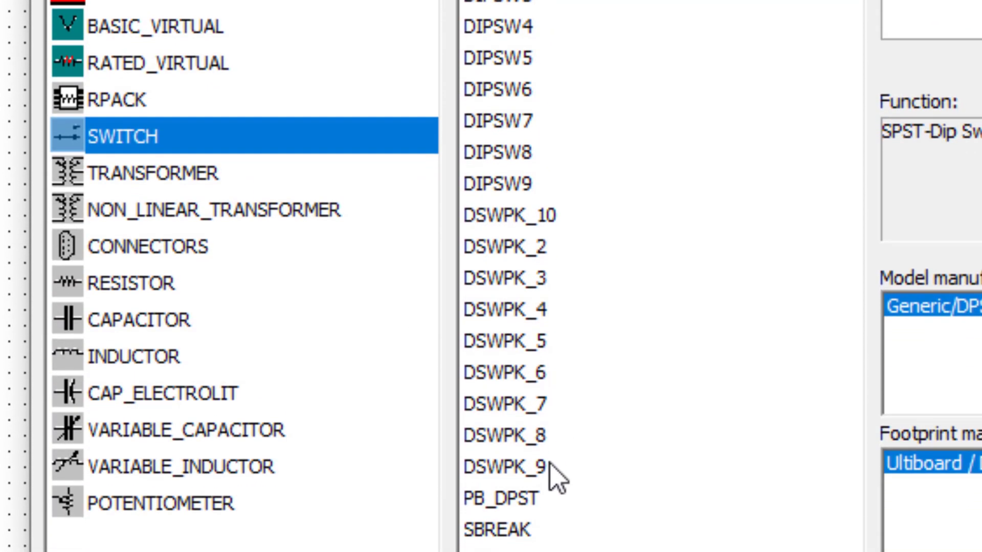
click(516, 437)
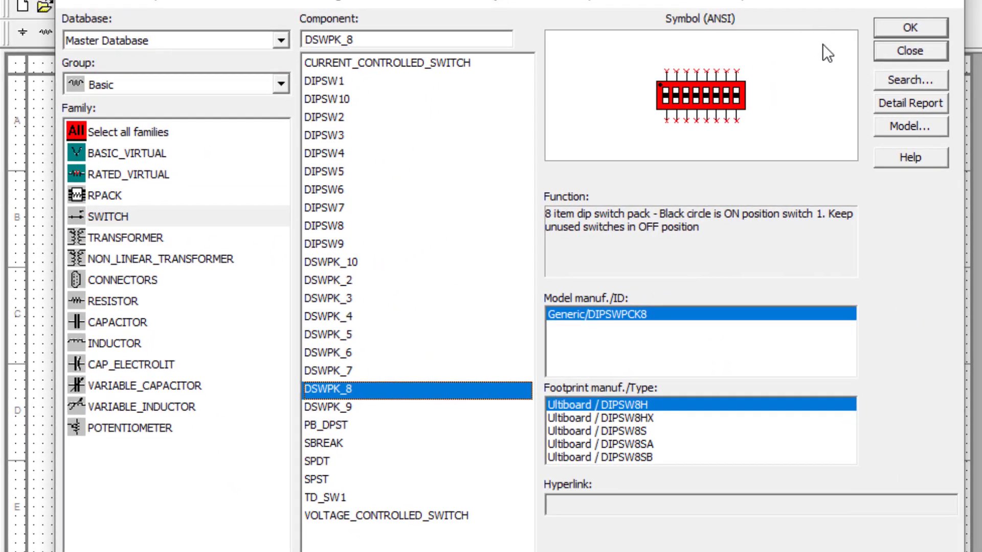
click(895, 34)
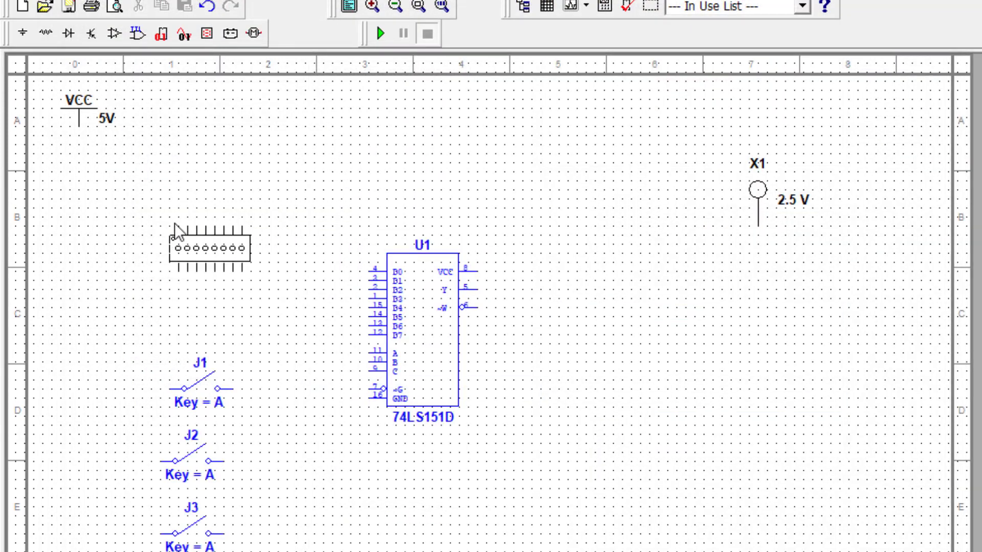
click(176, 228)
click(889, 53)
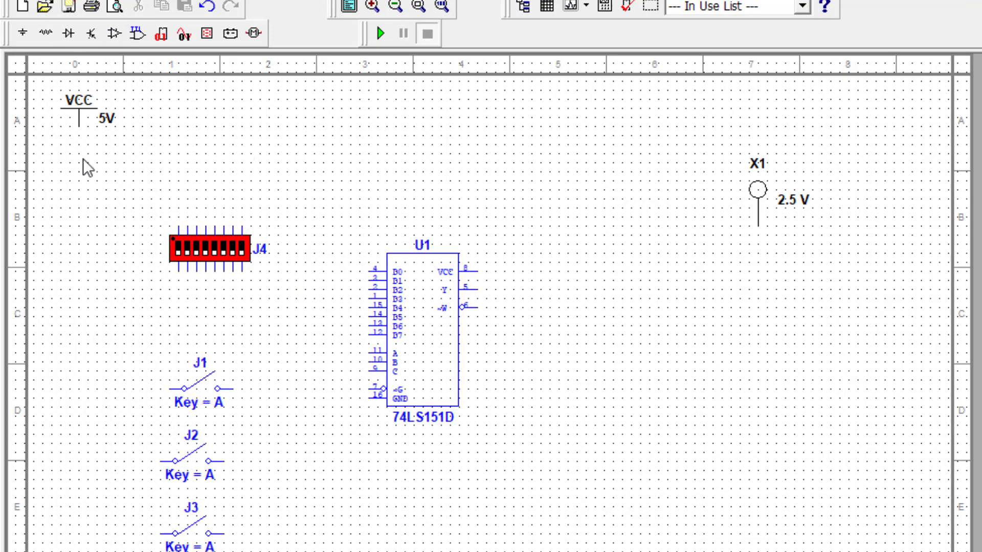
Step: Wire the VCC supply to the left terminals of switches J3, J2 and J1 along one shared vertical line
click(79, 126)
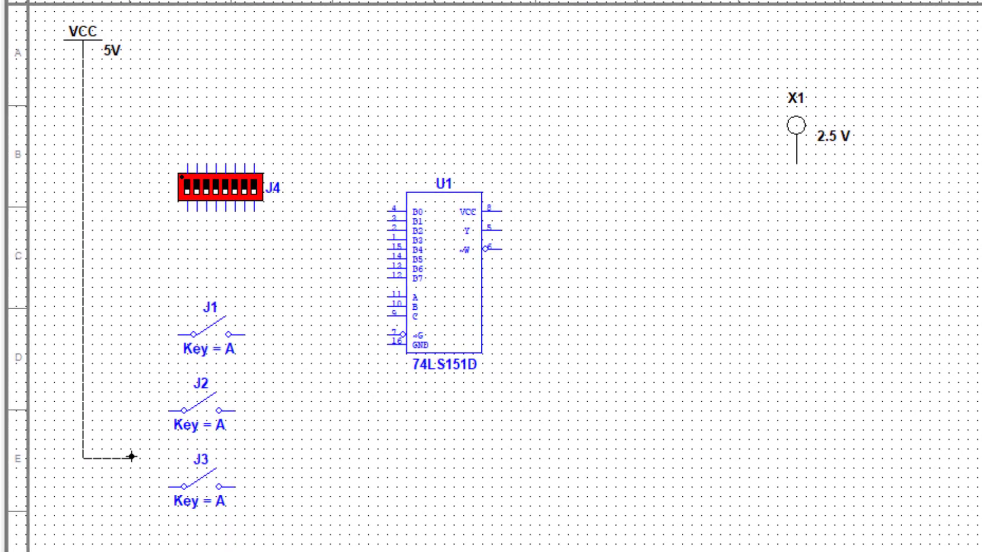
click(169, 486)
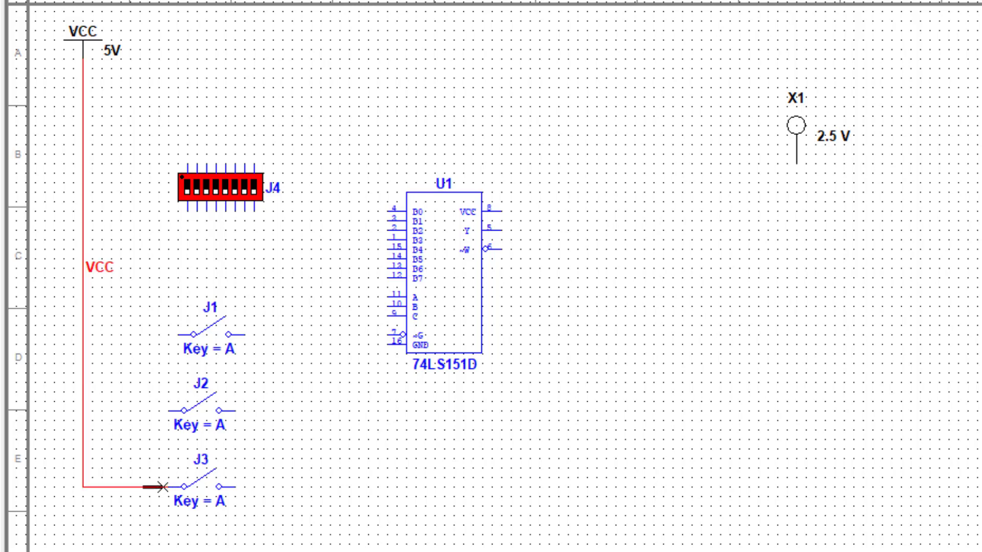
click(169, 410)
click(85, 410)
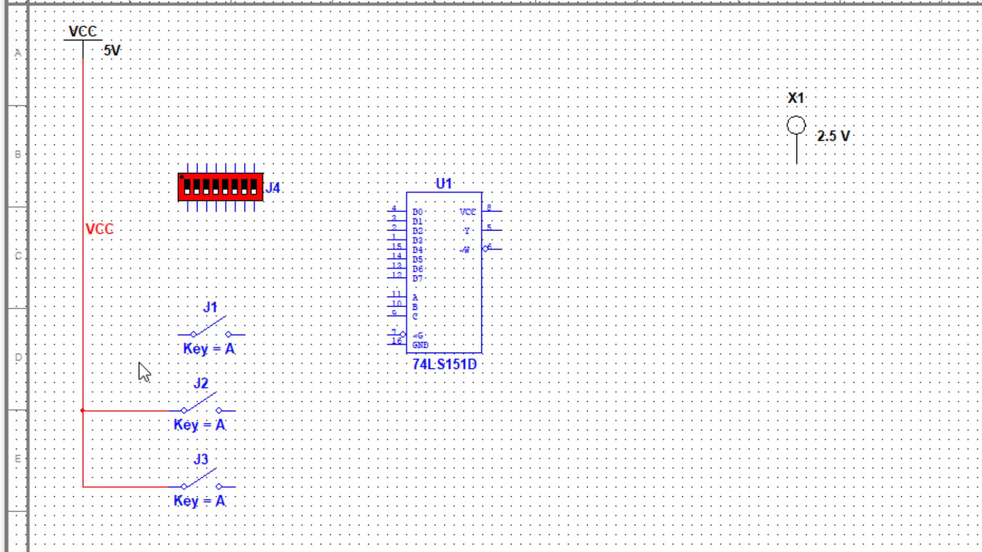
click(178, 334)
click(84, 335)
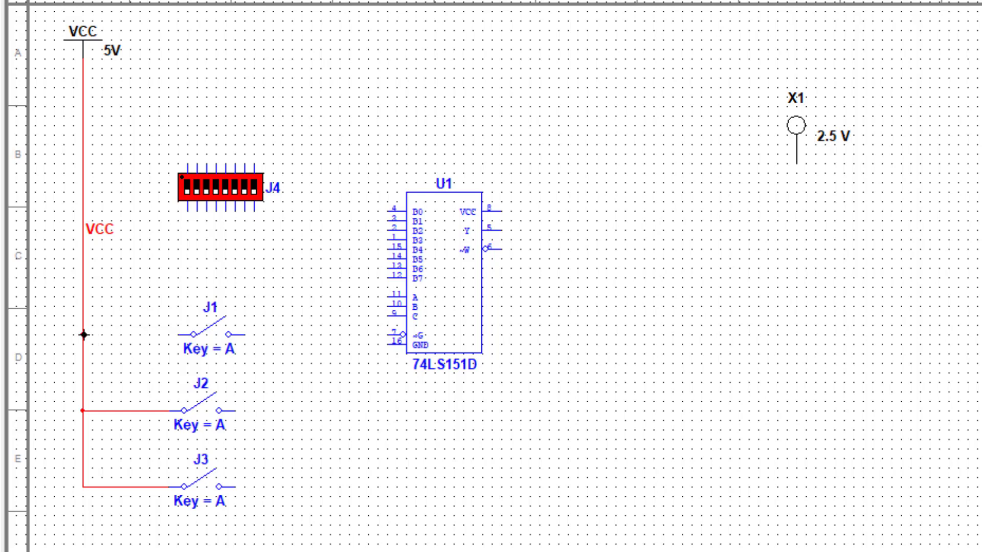
Step: Wire the five rightmost upper pins of switch pack J4 to the VCC line through a shared horizontal wire
click(255, 163)
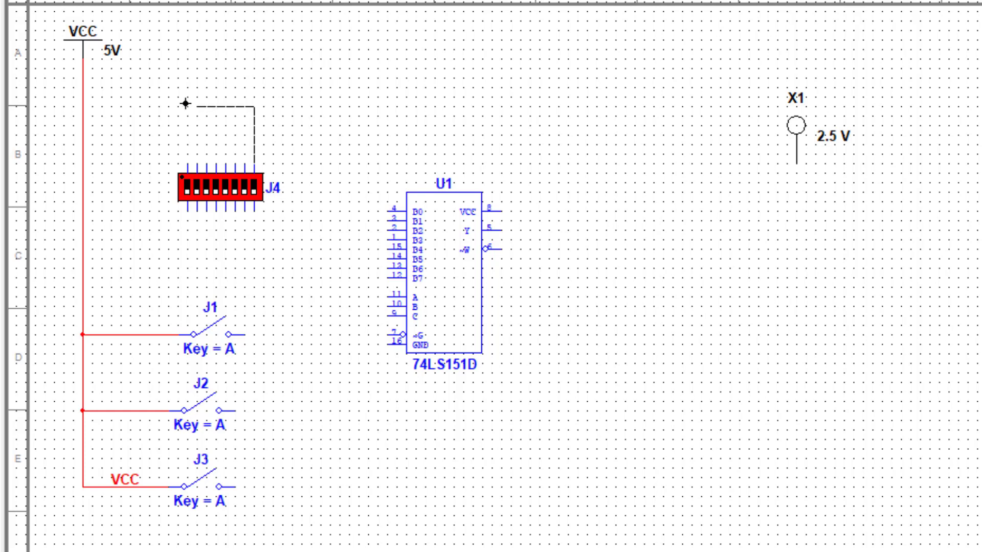
click(82, 100)
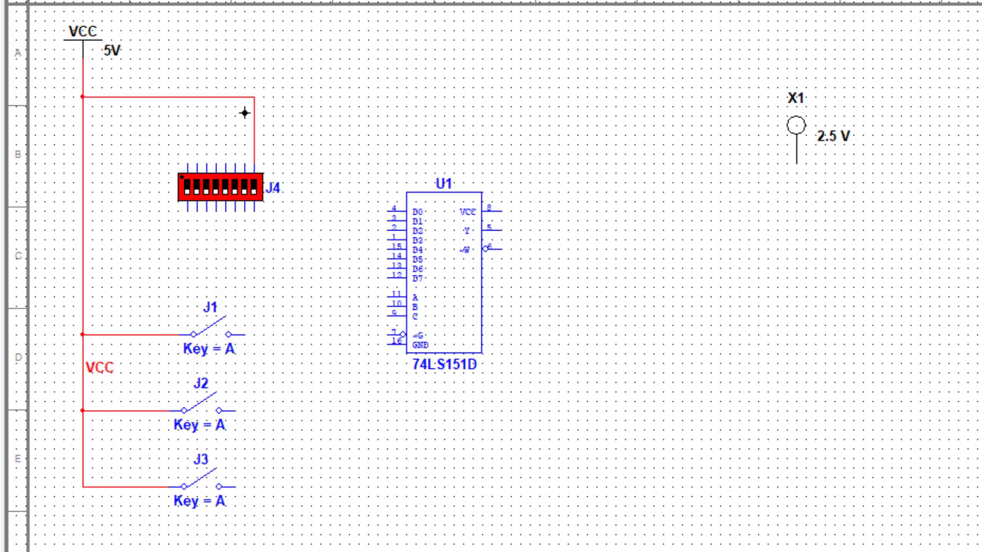
click(245, 164)
click(245, 98)
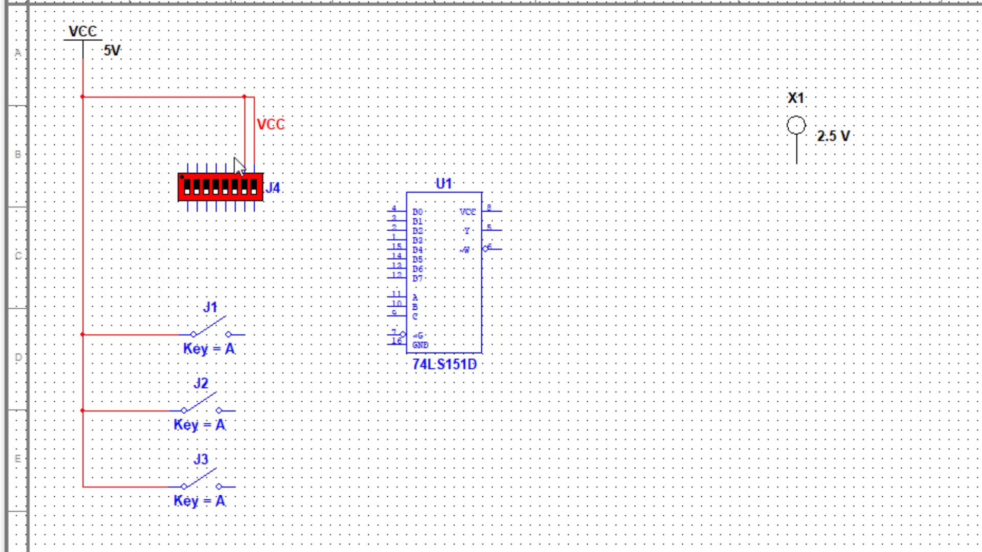
click(235, 162)
click(237, 97)
click(217, 164)
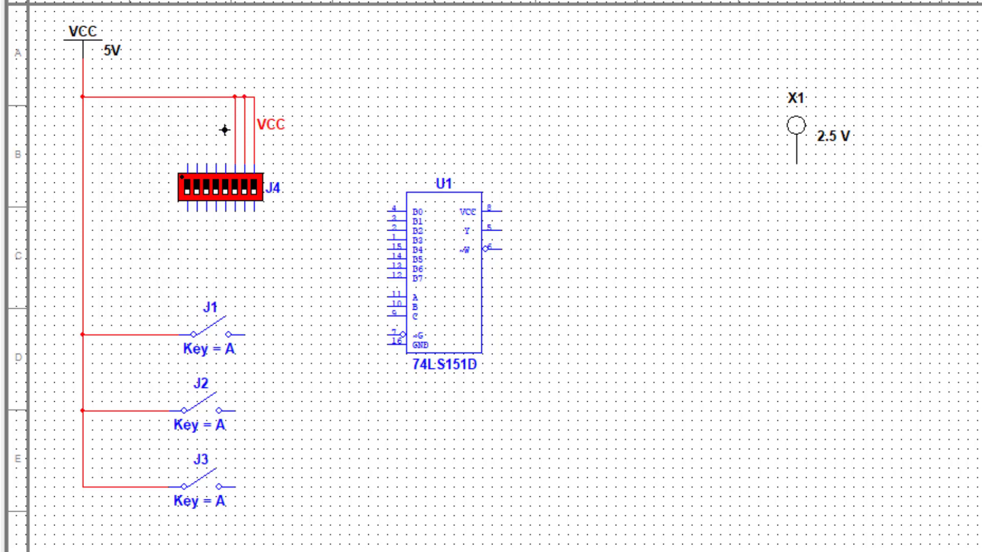
click(218, 97)
click(227, 162)
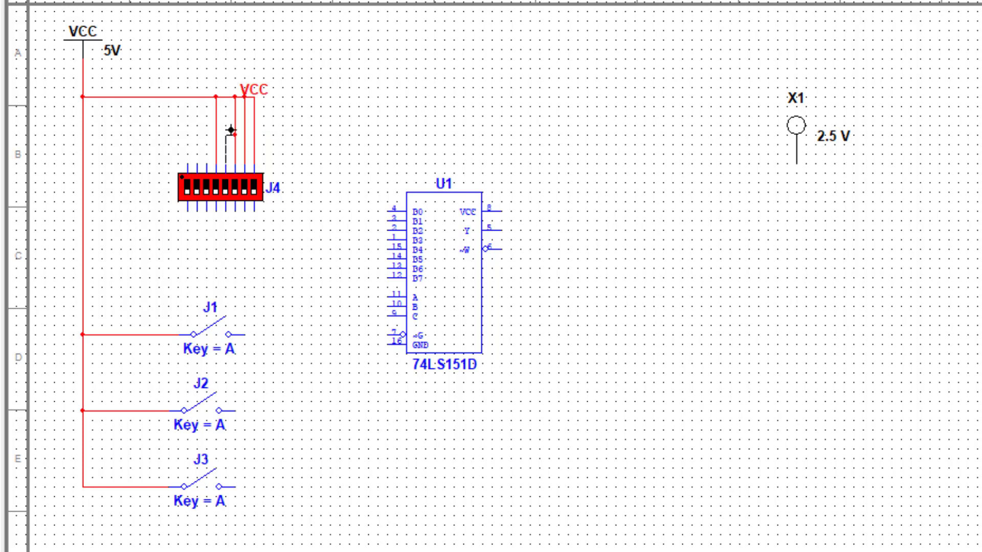
click(226, 97)
Step: Wire the three leftmost upper pins of switch pack J4 to the horizontal VCC wire above it
click(206, 163)
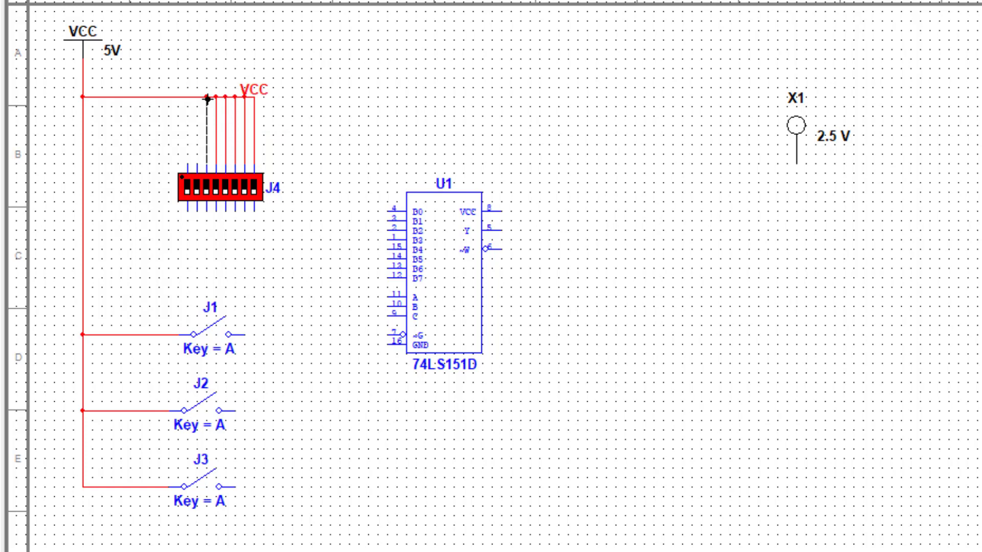
click(206, 97)
click(197, 164)
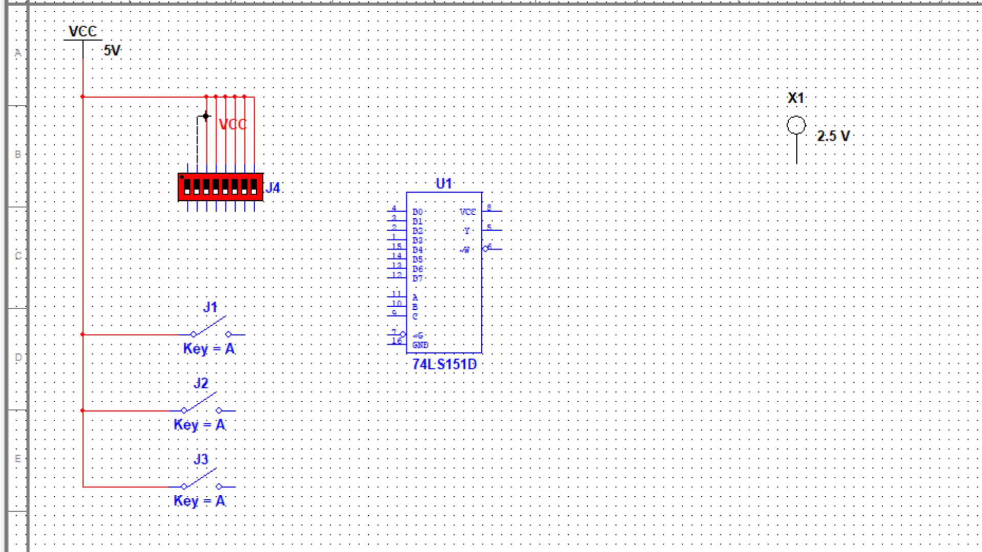
click(198, 99)
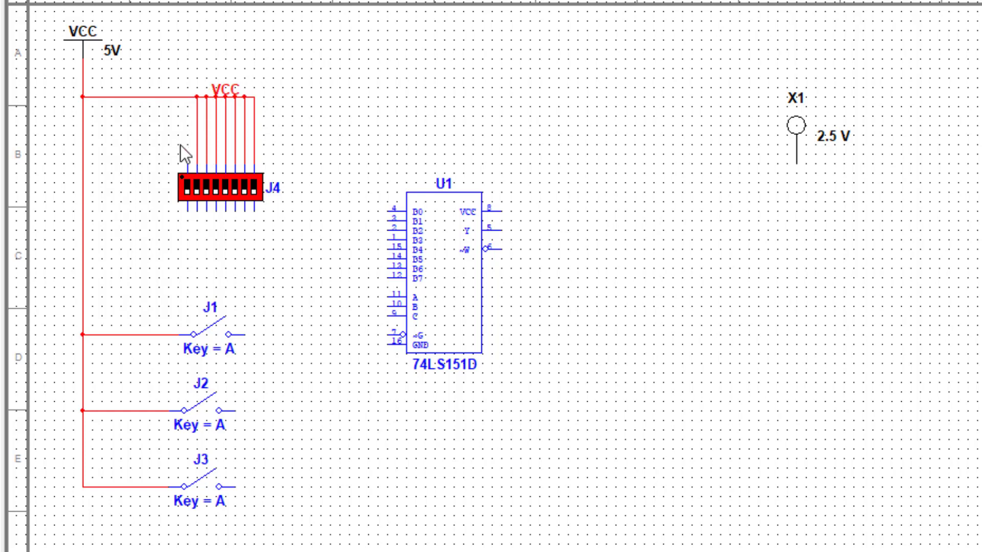
click(188, 164)
click(188, 99)
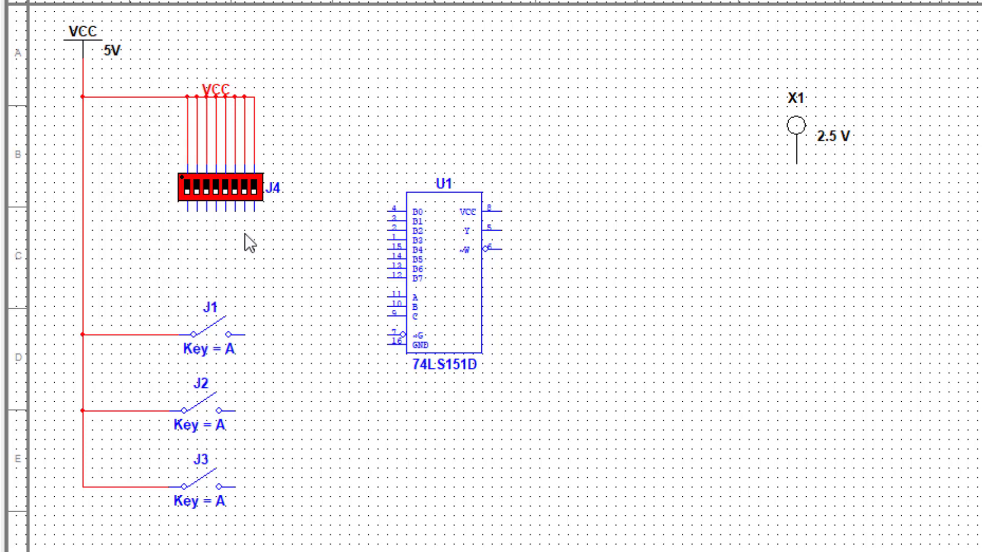
Step: Move the 74LS151D multiplexer further right to leave more wiring space beside the switches, and deselect it
drag(432, 259, 507, 261)
scroll(501, 261, down, 1)
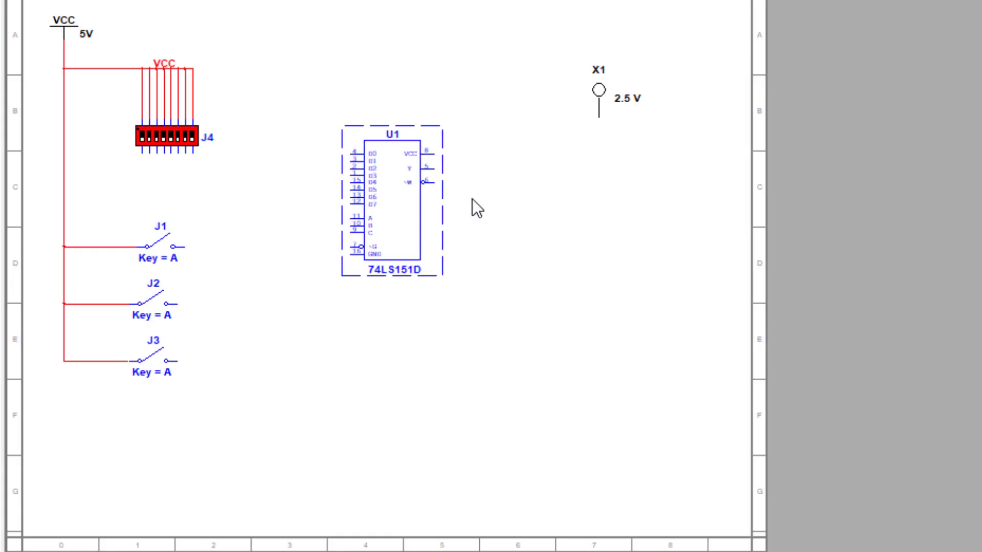
click(504, 269)
Step: Wire the four rightmost lower pins of J4, going right to left, to multiplexer inputs D0, D1, D2 and D3
scroll(506, 302, up, 2)
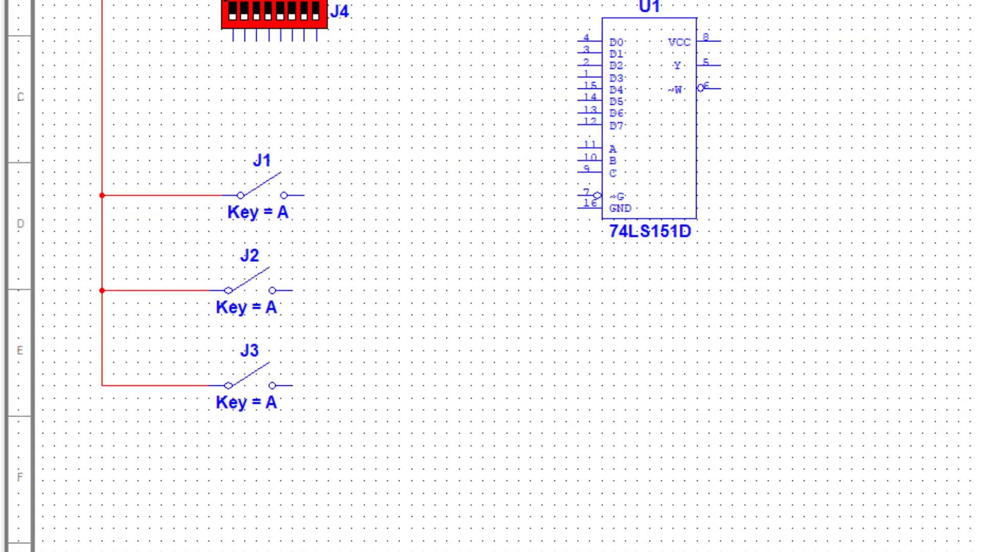
scroll(365, 276, up, 4)
scroll(365, 276, down, 1)
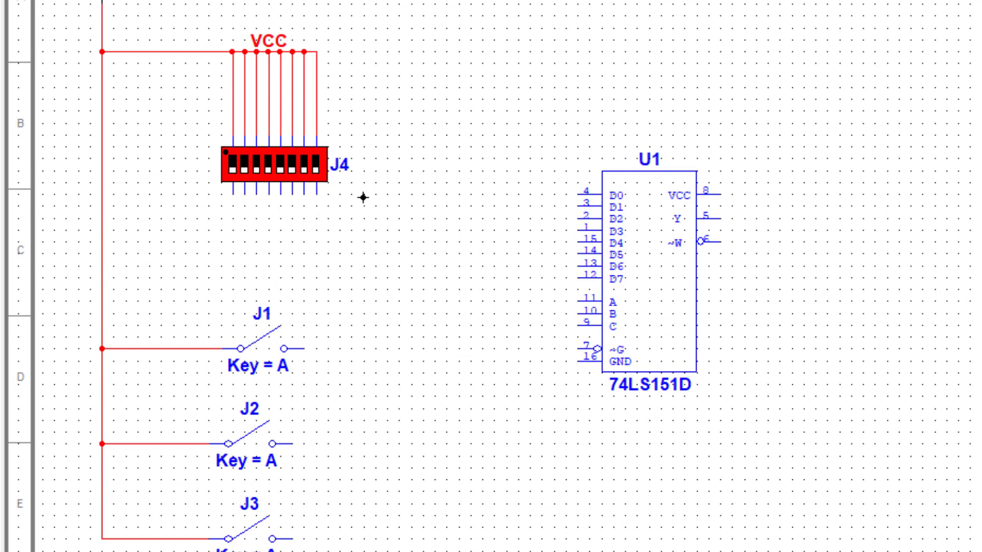
click(317, 193)
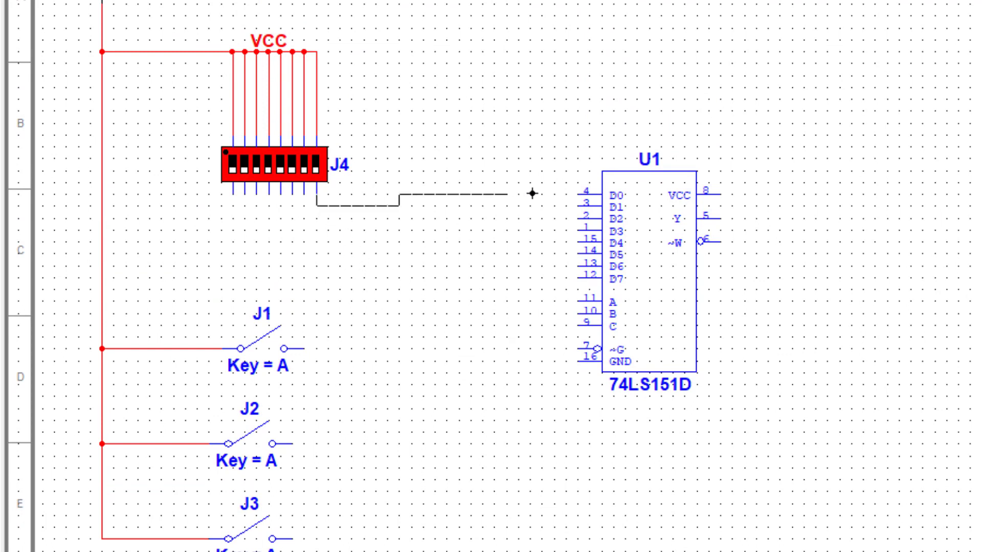
click(574, 194)
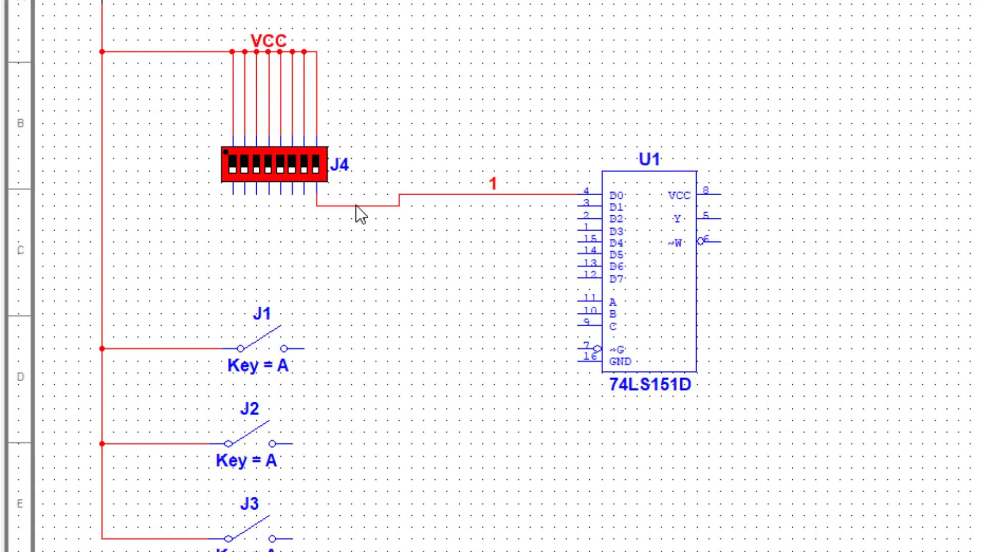
click(304, 194)
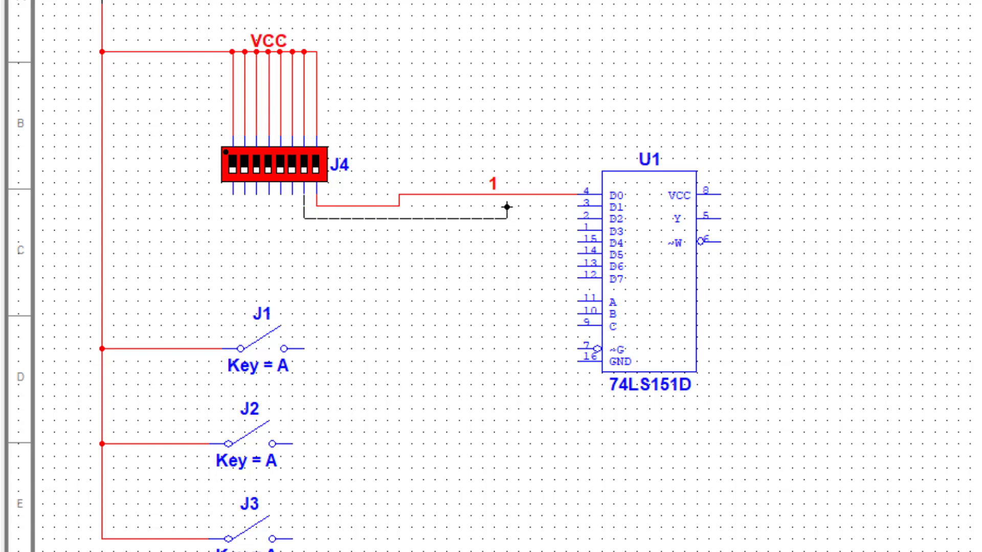
click(573, 206)
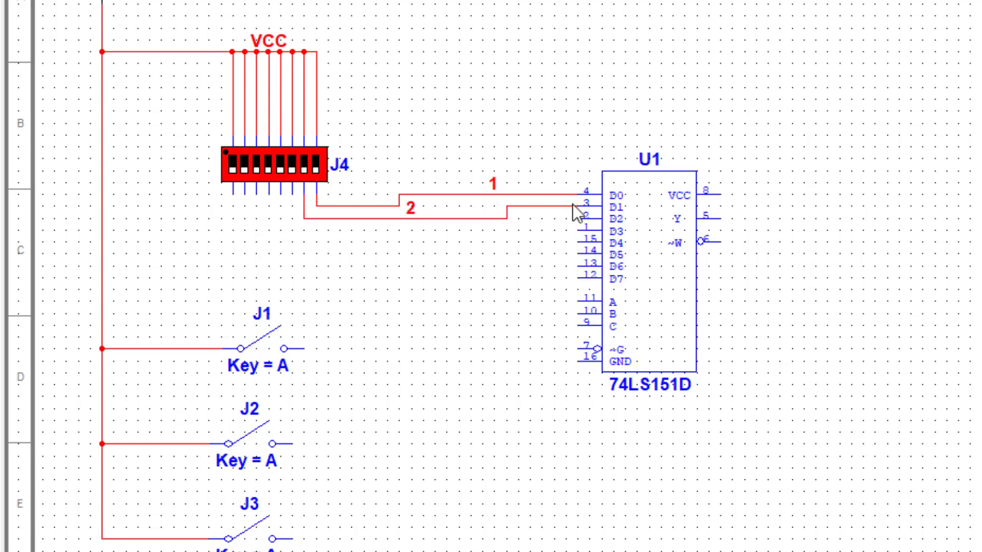
click(292, 195)
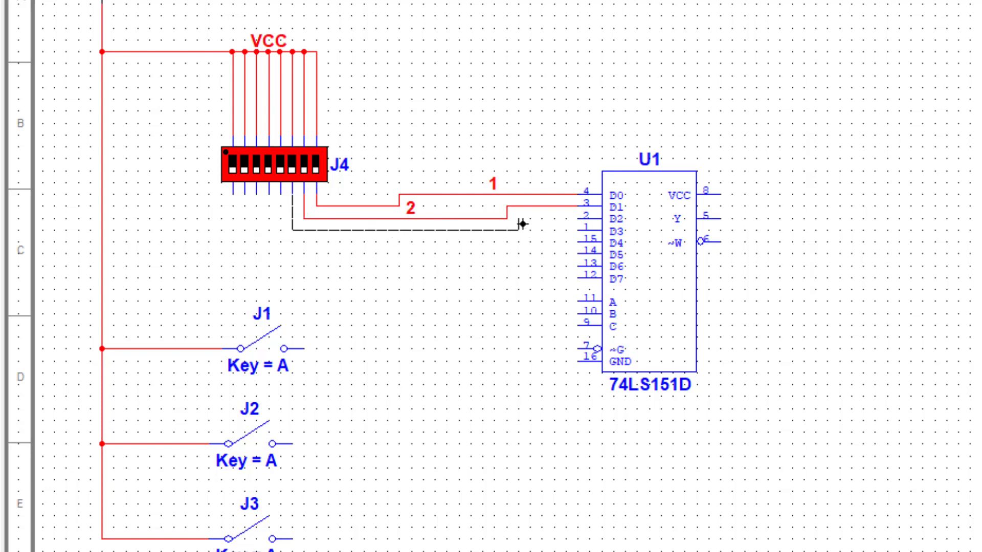
click(577, 218)
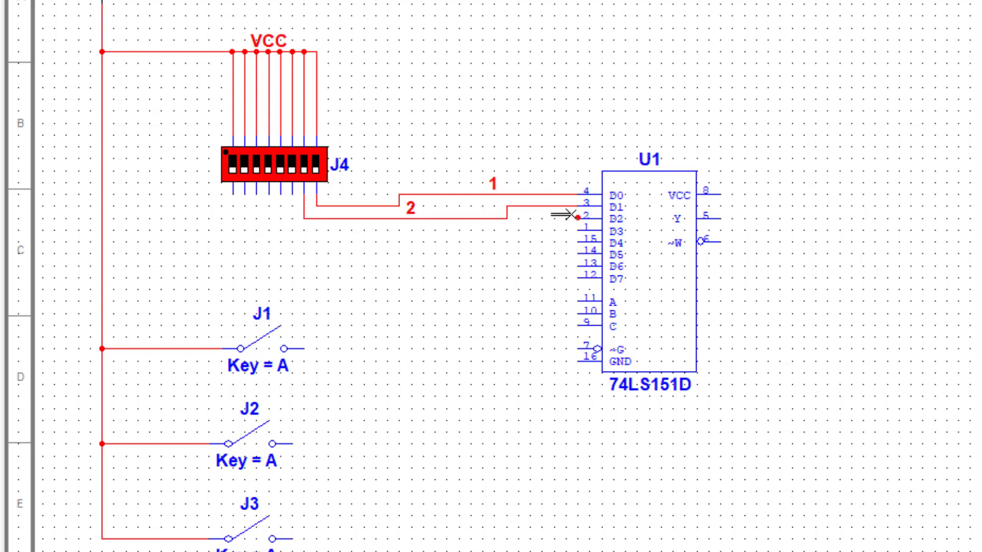
click(281, 193)
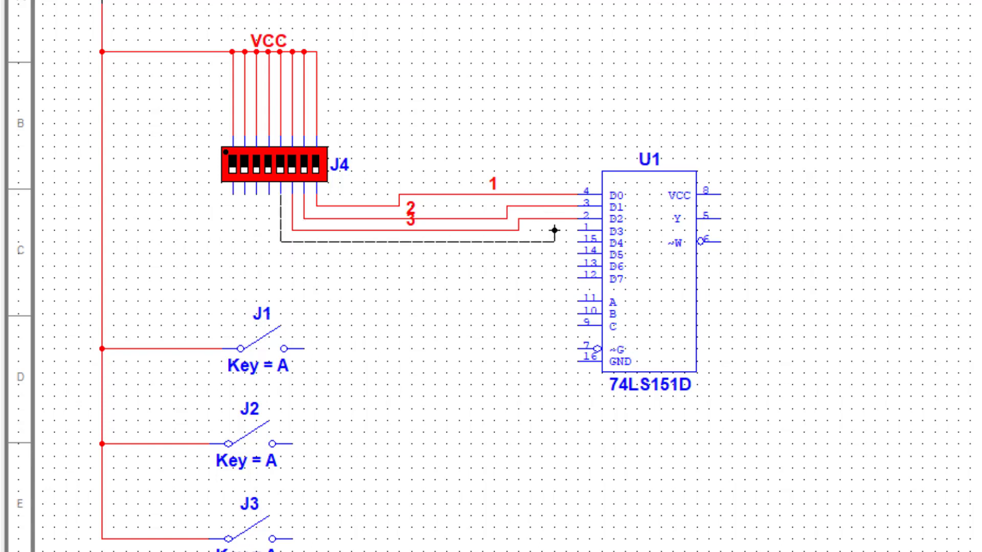
click(575, 230)
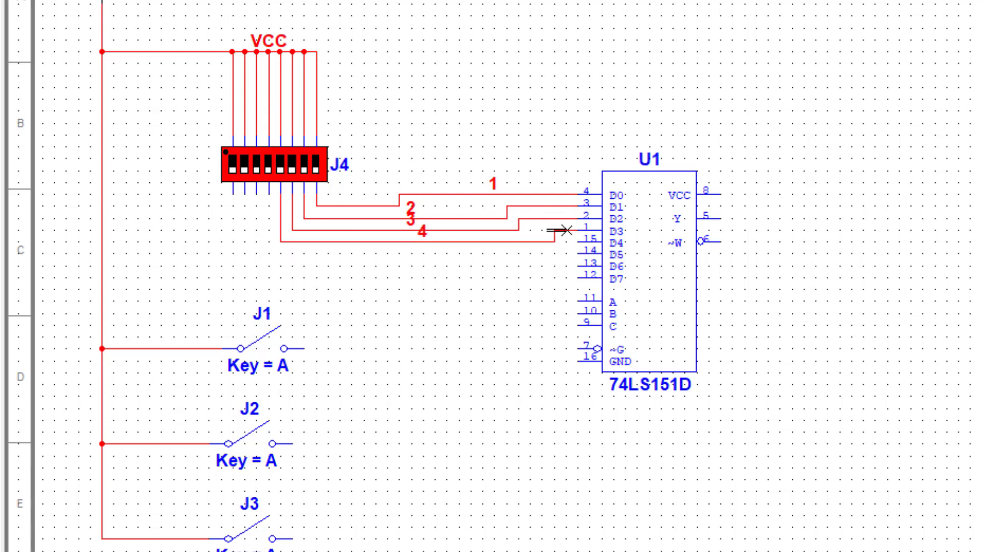
Step: Wire J4's fifth lower pin from the right to multiplexer input D4
click(268, 193)
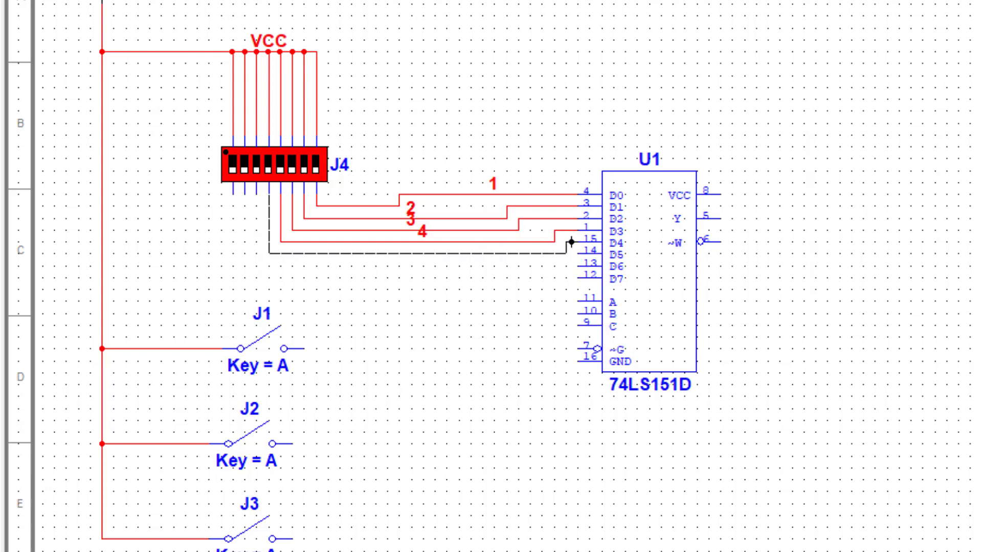
key(Escape)
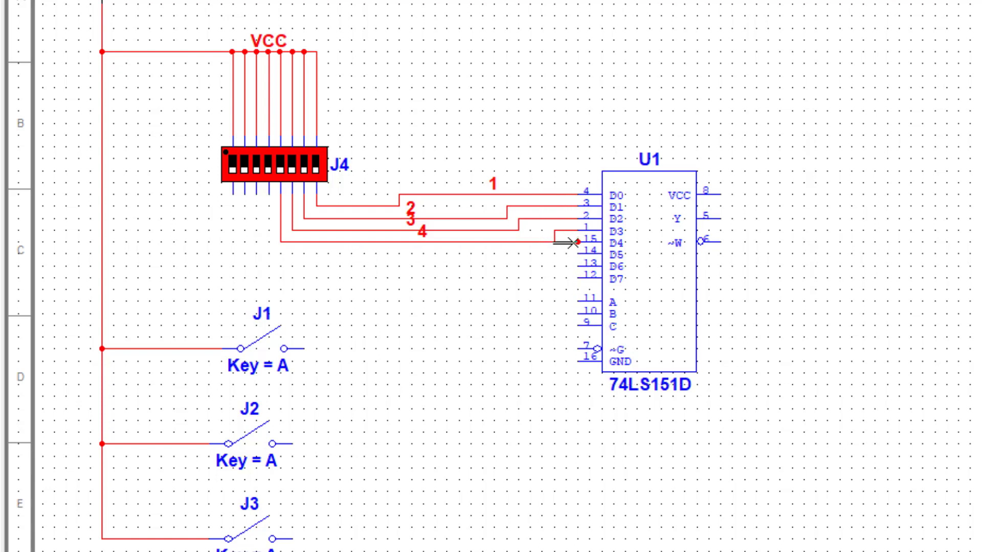
click(576, 242)
Step: Shift the multiplexer slightly down and right to straighten its wires, and connect J4's sixth lower pin from the right to D5
drag(650, 278, 668, 306)
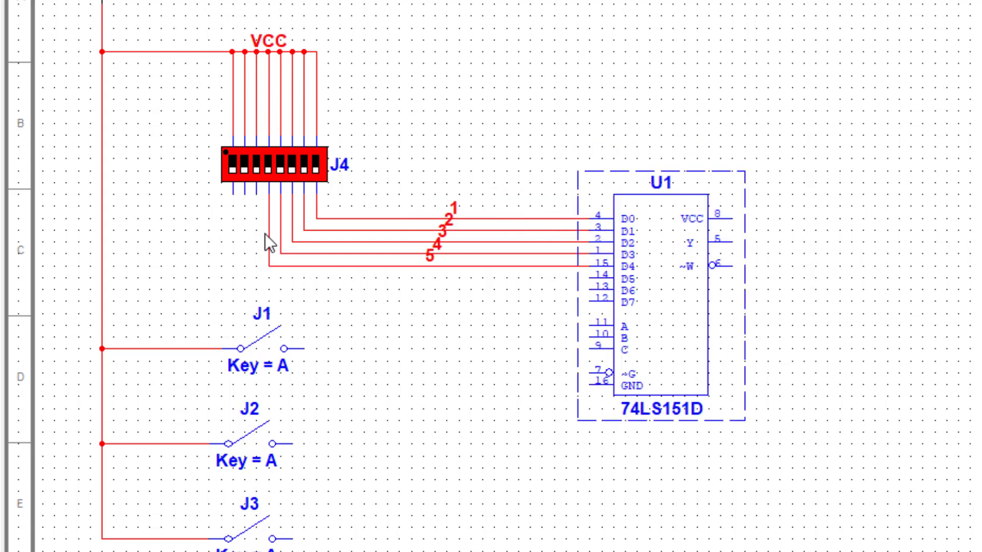
click(256, 191)
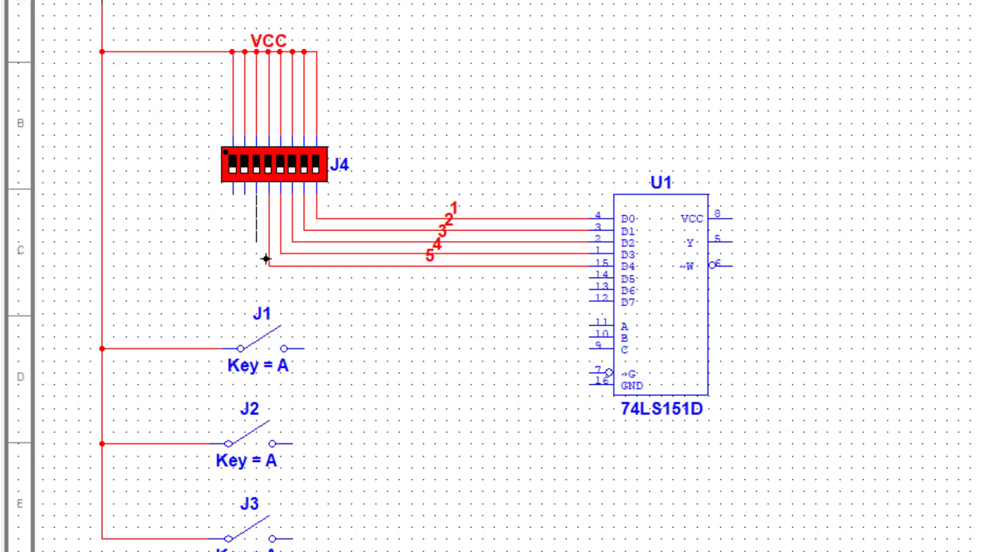
click(593, 277)
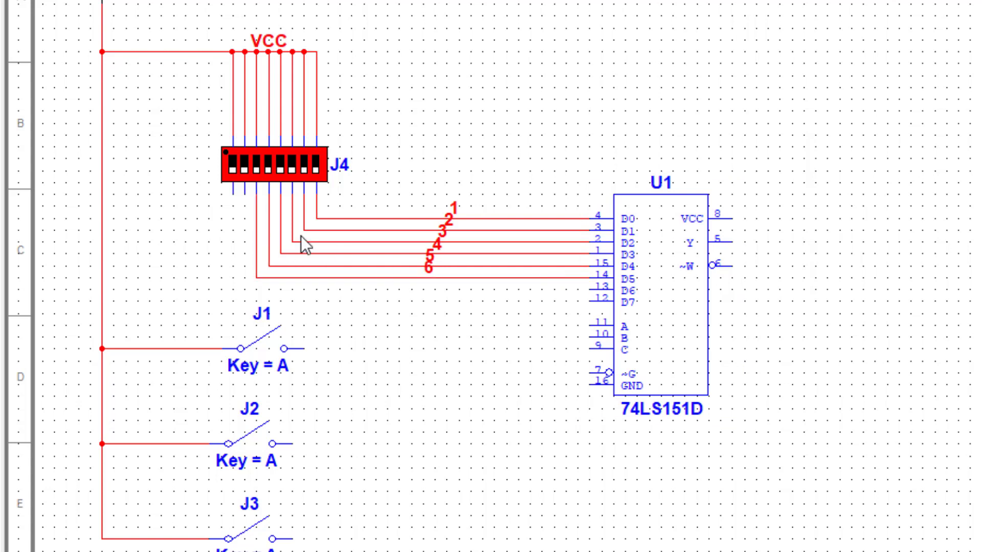
Step: Wire J4's two leftmost lower pins to multiplexer inputs D6 and D7, and connect output Y to probe X1
click(245, 191)
click(584, 290)
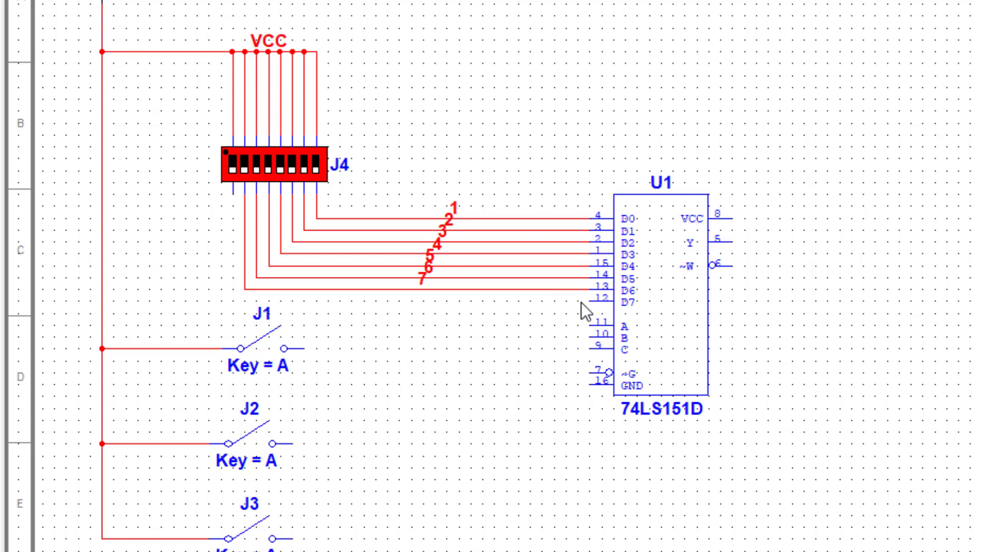
click(586, 300)
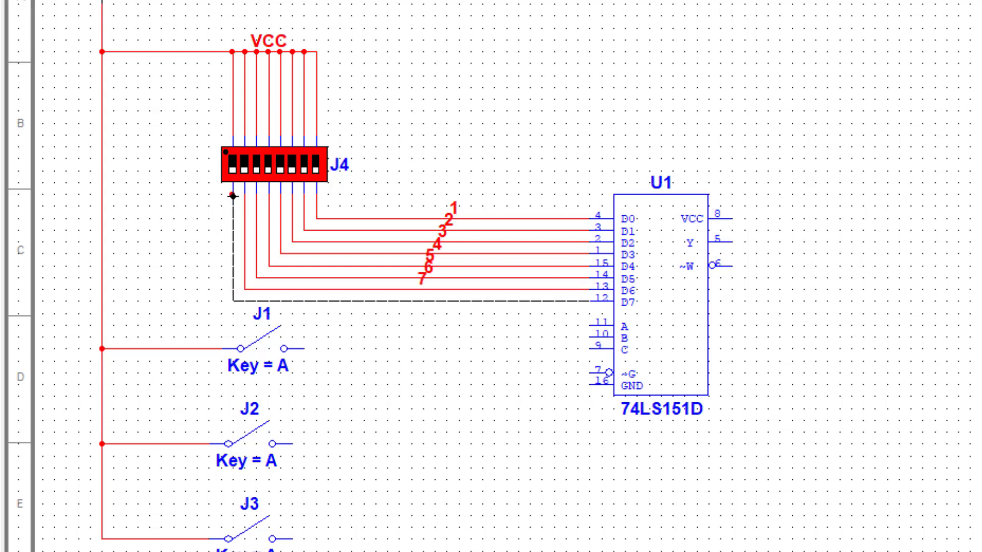
click(233, 201)
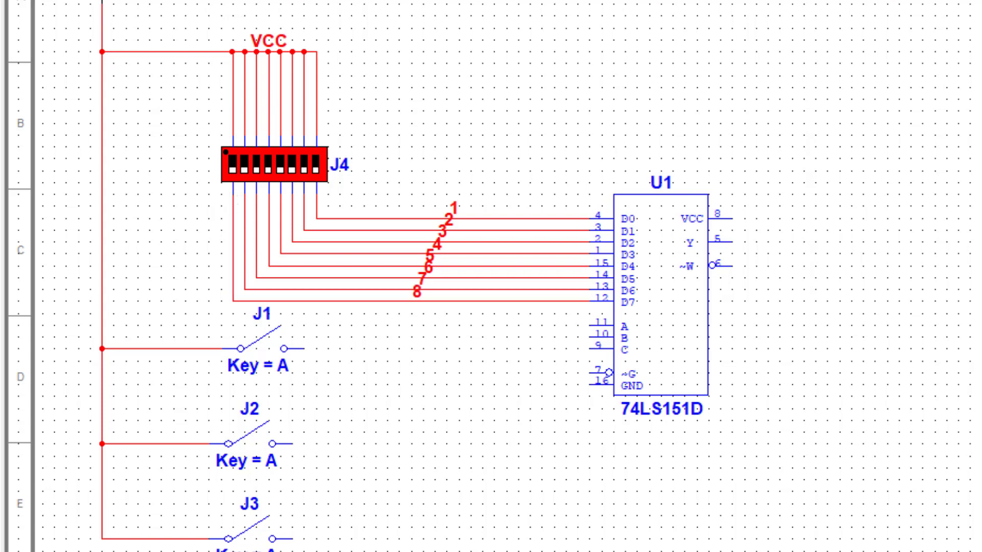
click(734, 240)
click(979, 241)
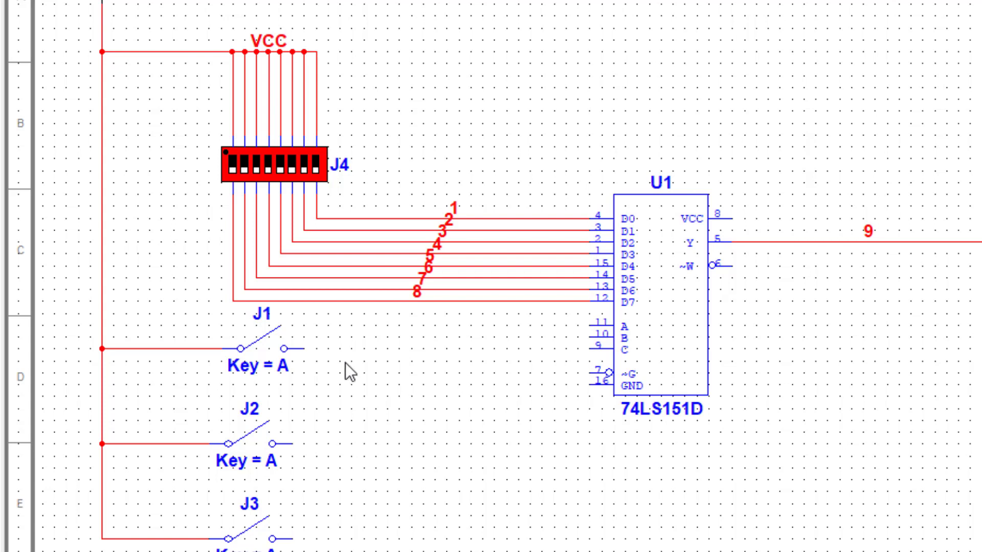
Step: Wire the free ends of switches J1, J2 and J3 to multiplexer select inputs A, B and C respectively
click(300, 350)
click(590, 326)
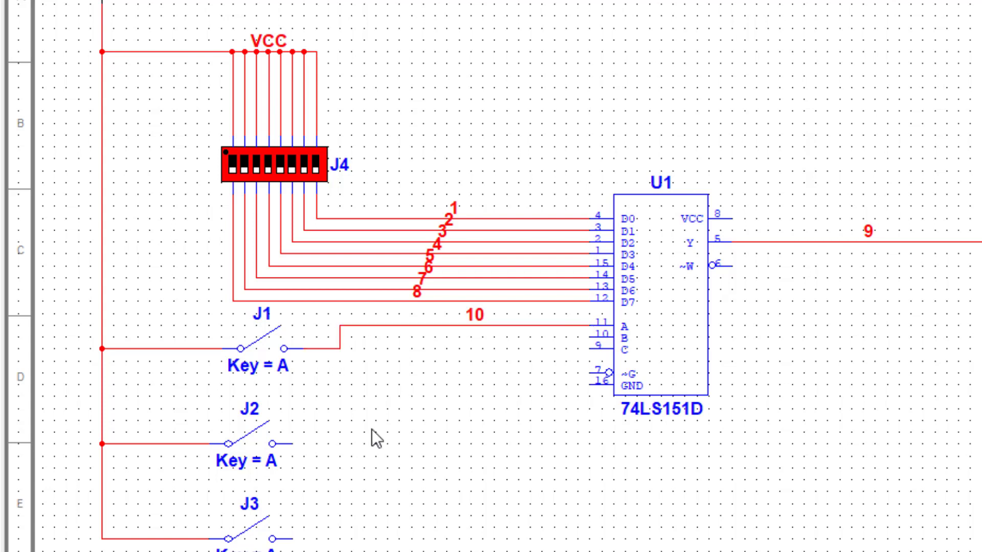
click(290, 442)
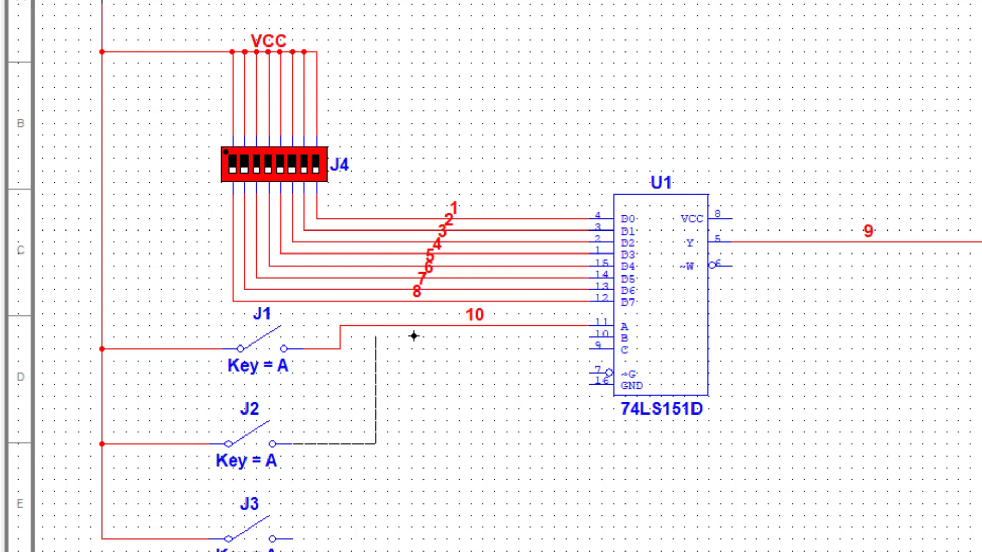
click(590, 337)
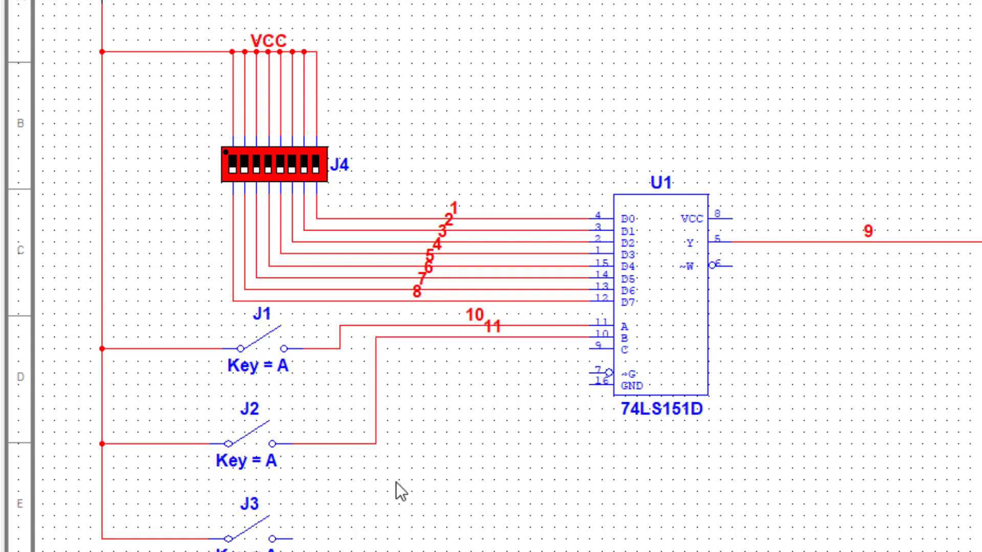
click(292, 539)
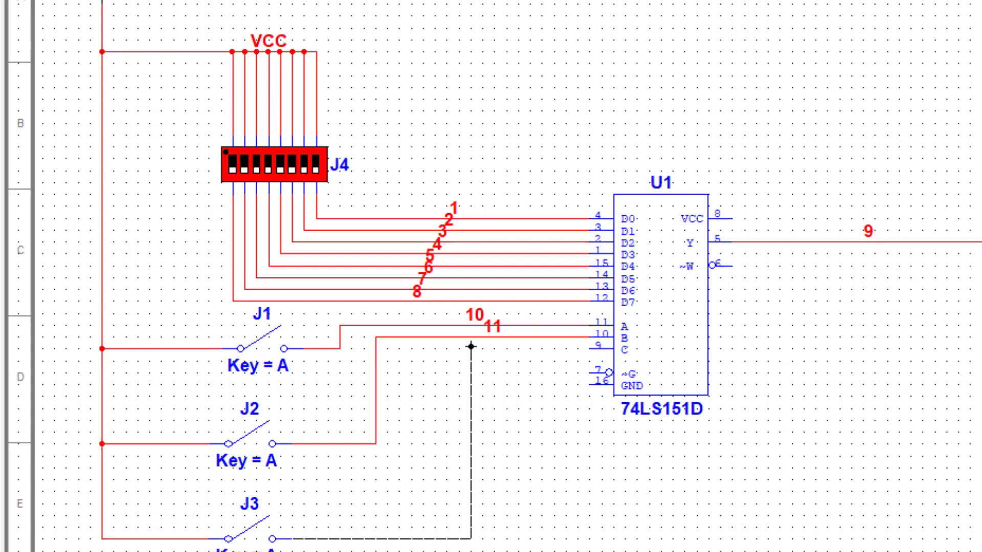
click(592, 349)
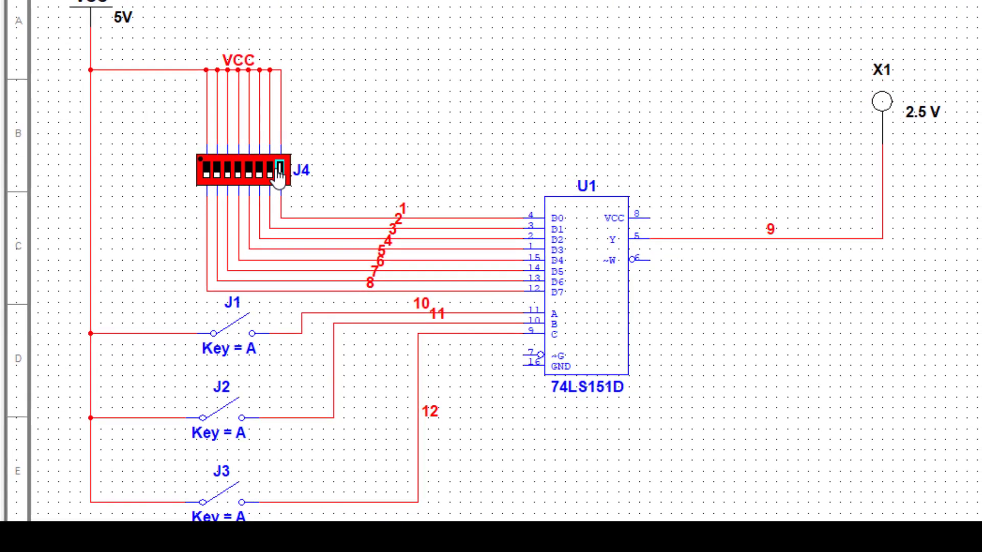
Step: Test data input D0 by toggling J4's rightmost switch on and off twice in the running simulation
click(278, 171)
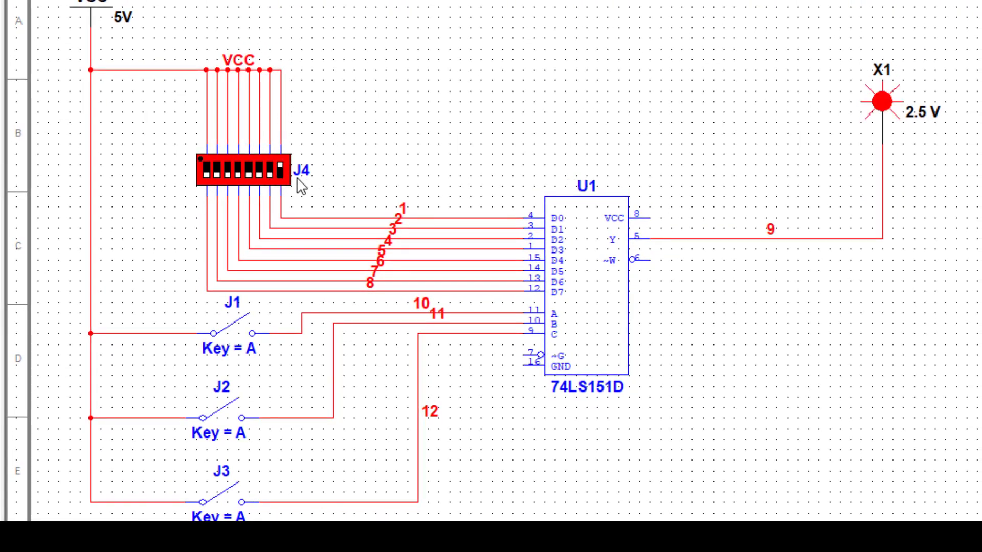
click(280, 171)
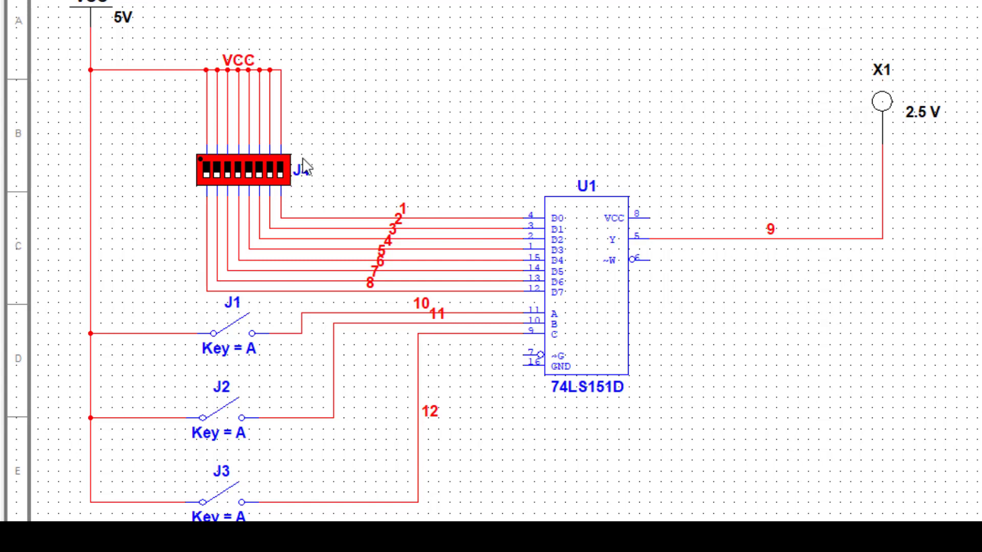
click(281, 173)
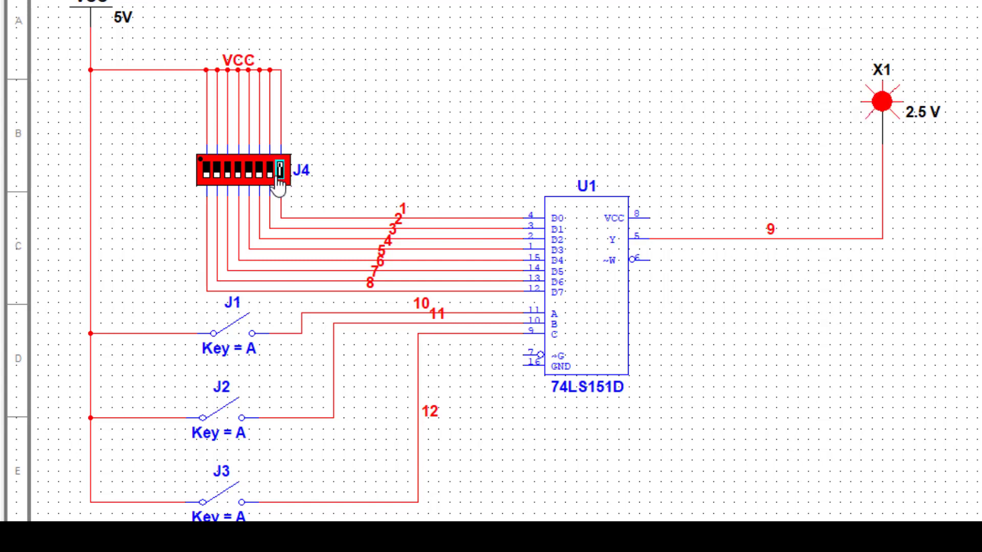
click(280, 174)
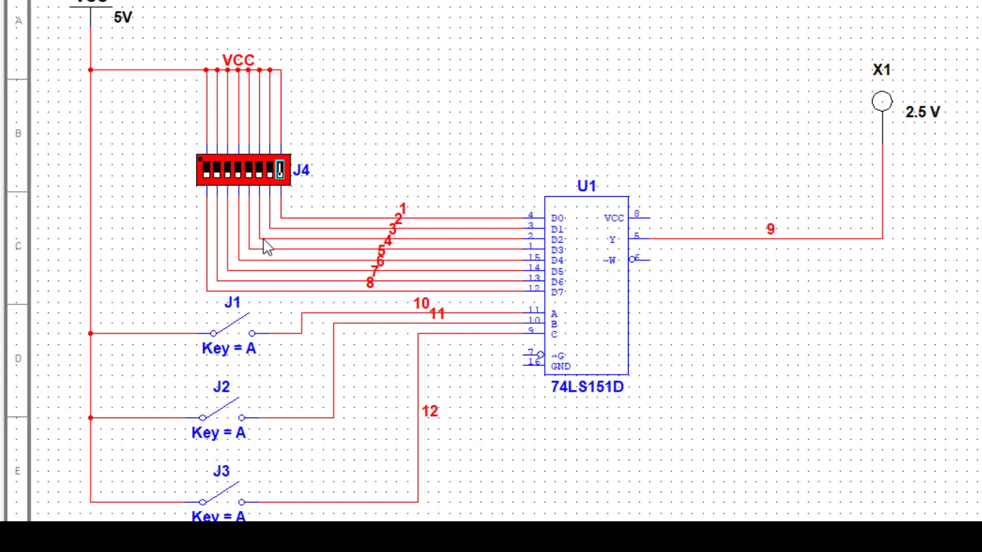
Step: Test the neighbouring data inputs with all select switches open by toggling J4's other right-hand switches, including those for D2 and D3
click(259, 170)
click(248, 173)
click(260, 174)
click(270, 173)
click(250, 173)
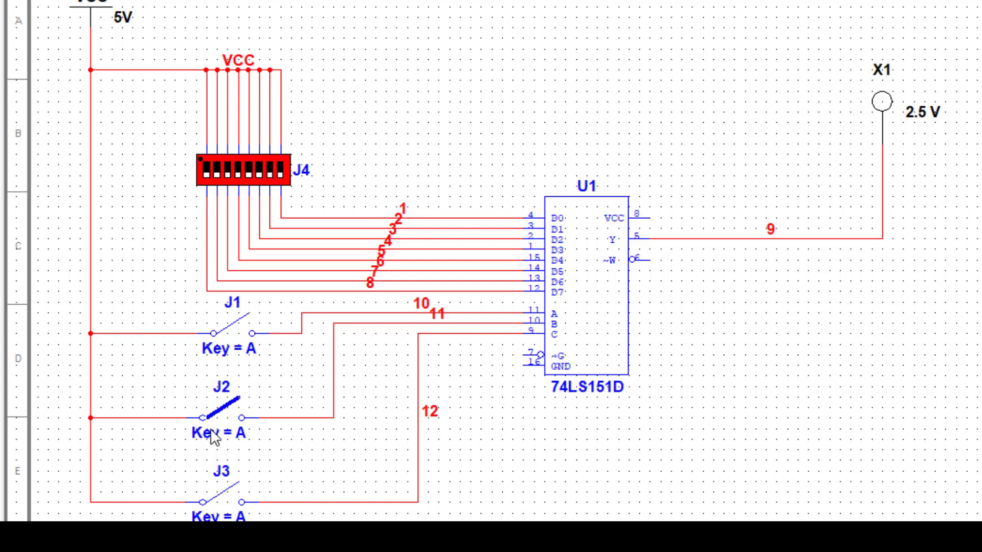
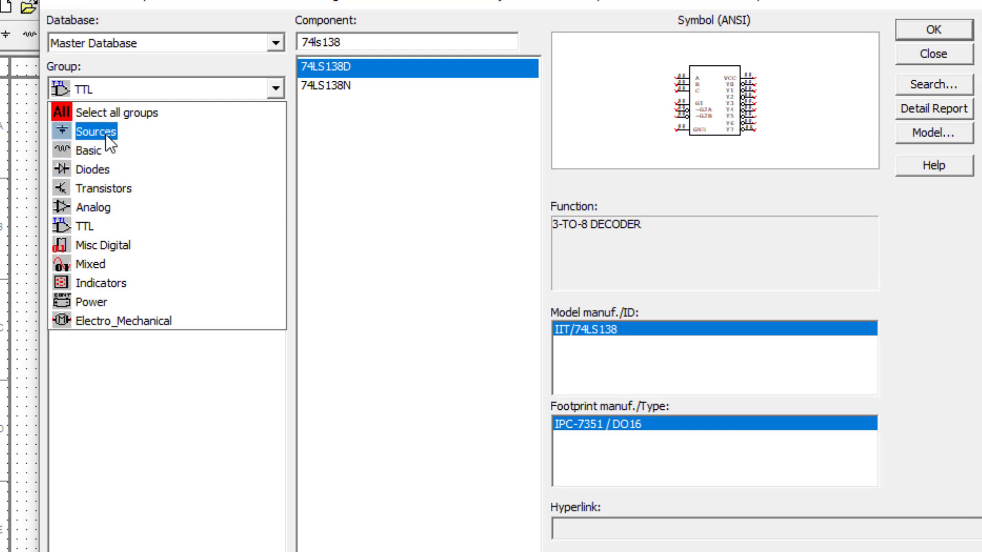
Step: Place a VCC source from the Sources group near the upper-left corner of the 74LS138D schematic
click(104, 132)
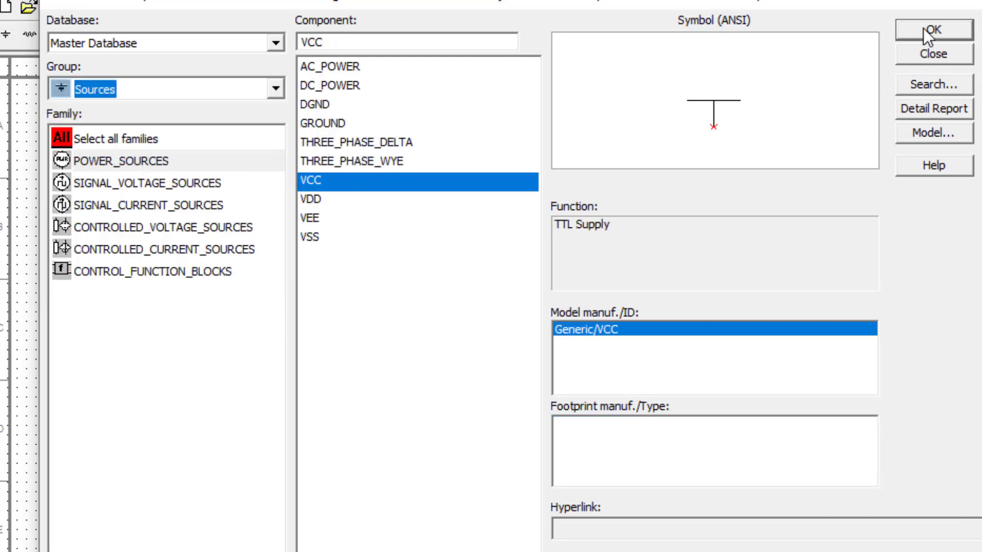
click(905, 29)
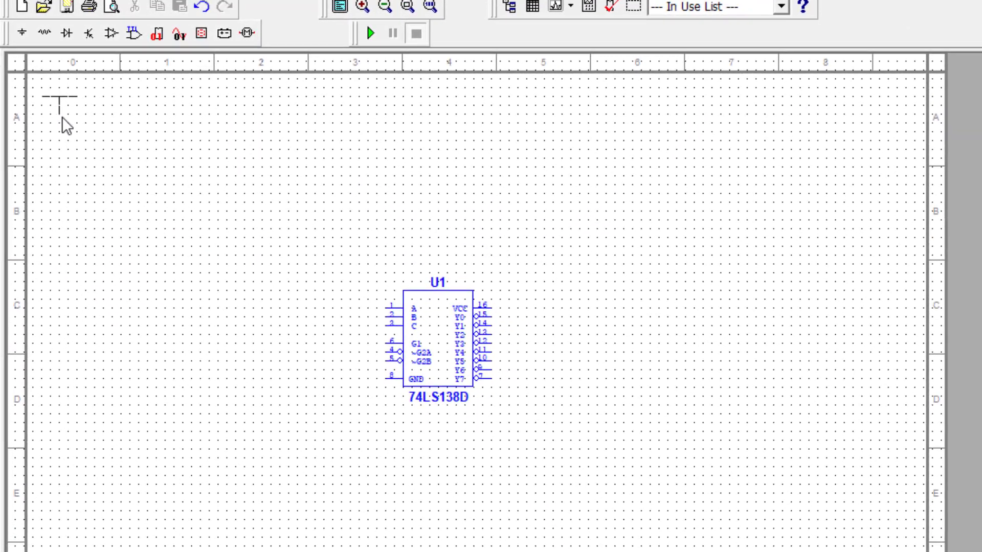
click(62, 118)
Step: Place a DIPSW1 switch from the Basic group's SWITCH family to the upper left of the 74LS138D decoder
click(254, 84)
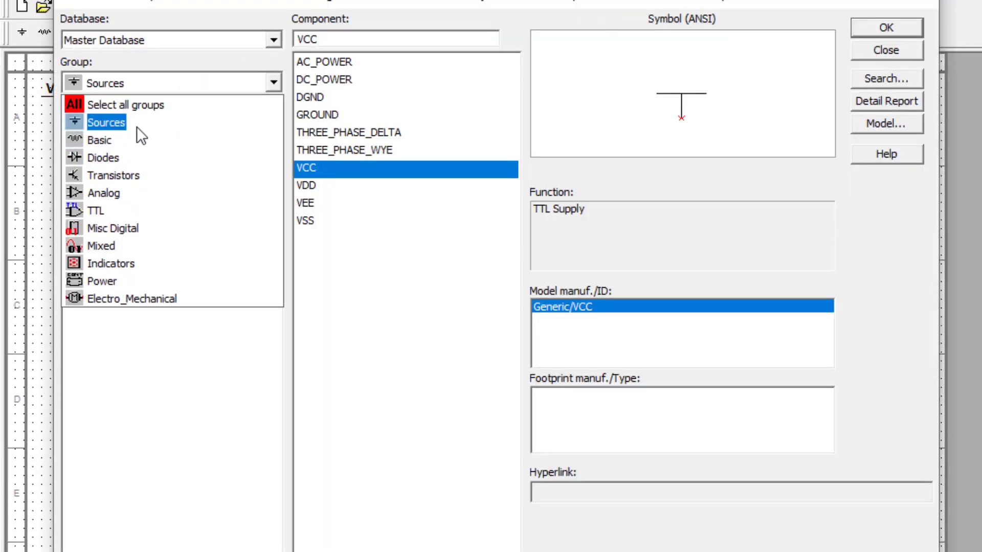
click(137, 127)
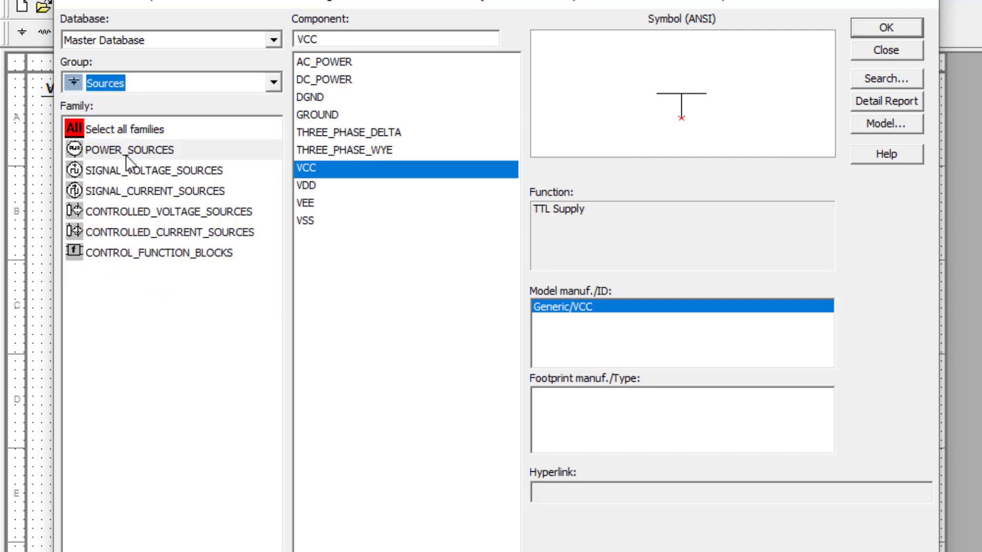
click(144, 86)
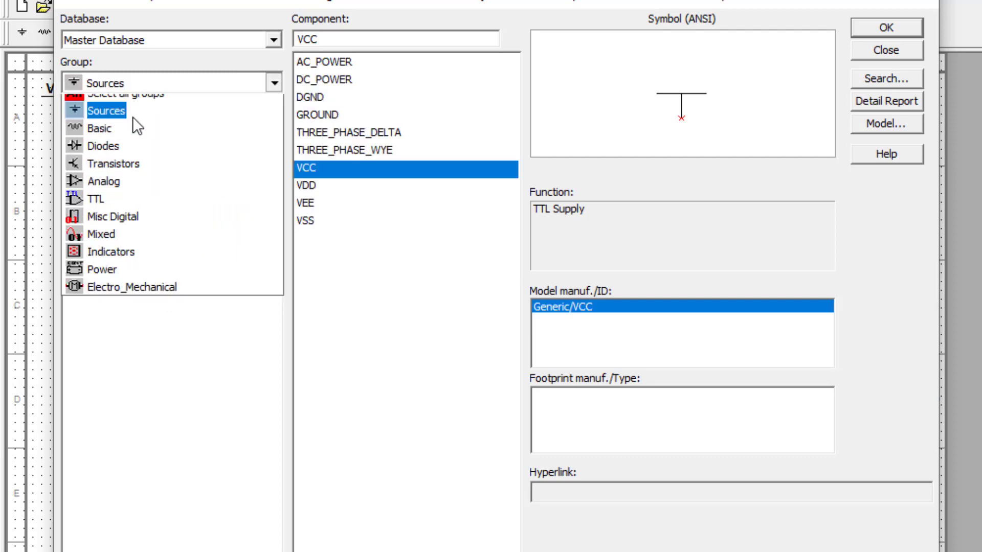
click(116, 137)
click(120, 205)
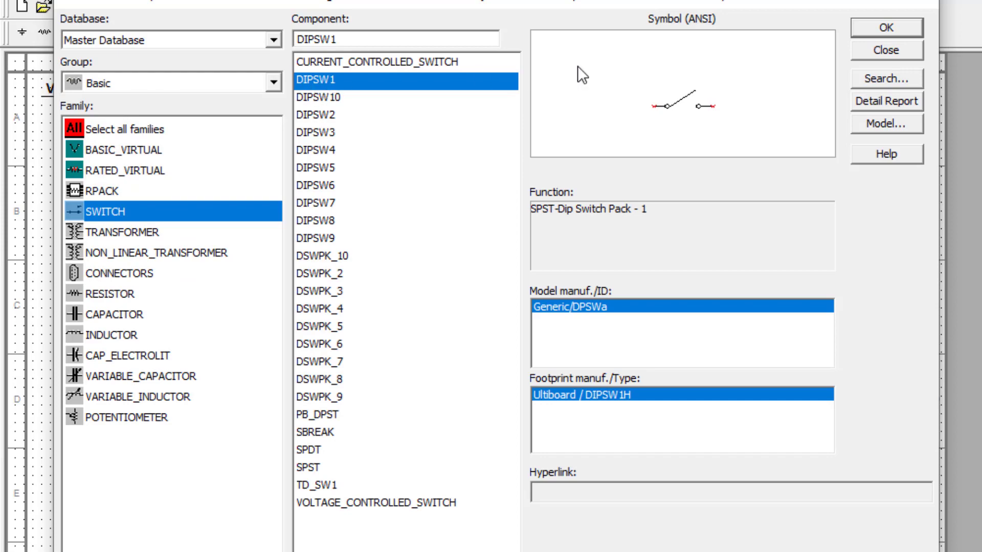
click(874, 22)
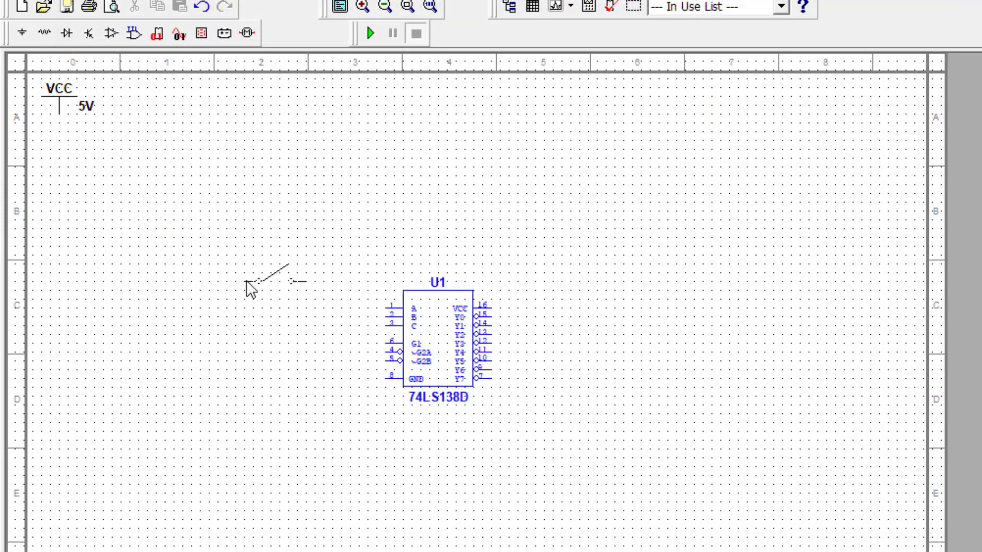
click(218, 264)
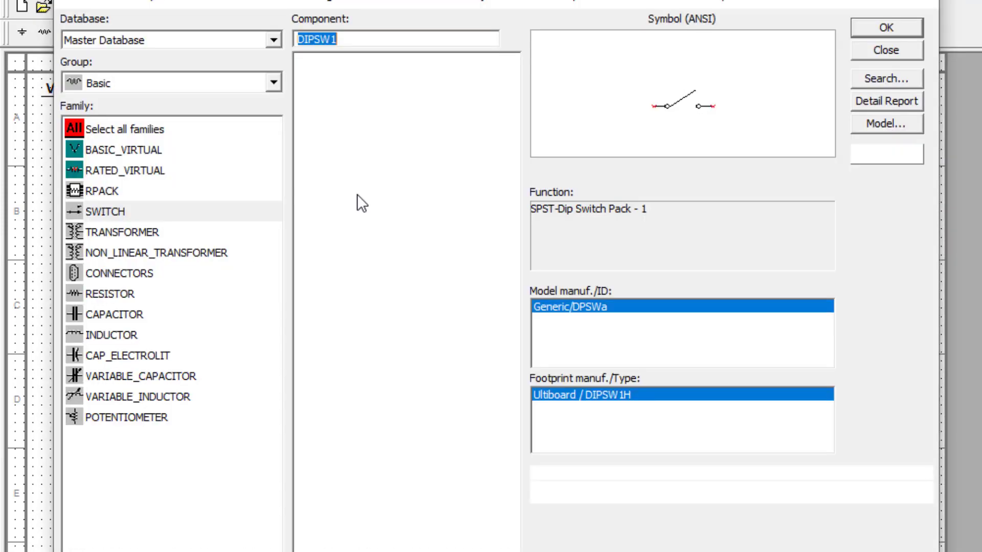
Step: Place three more DIPSW1 switches in a column below J1, leaving a larger gap before the last one
click(884, 29)
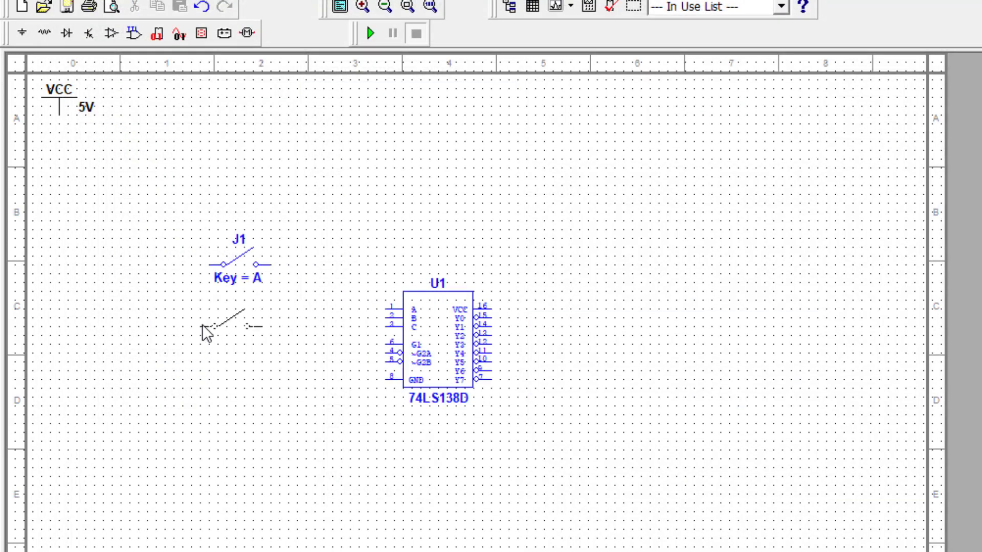
click(210, 333)
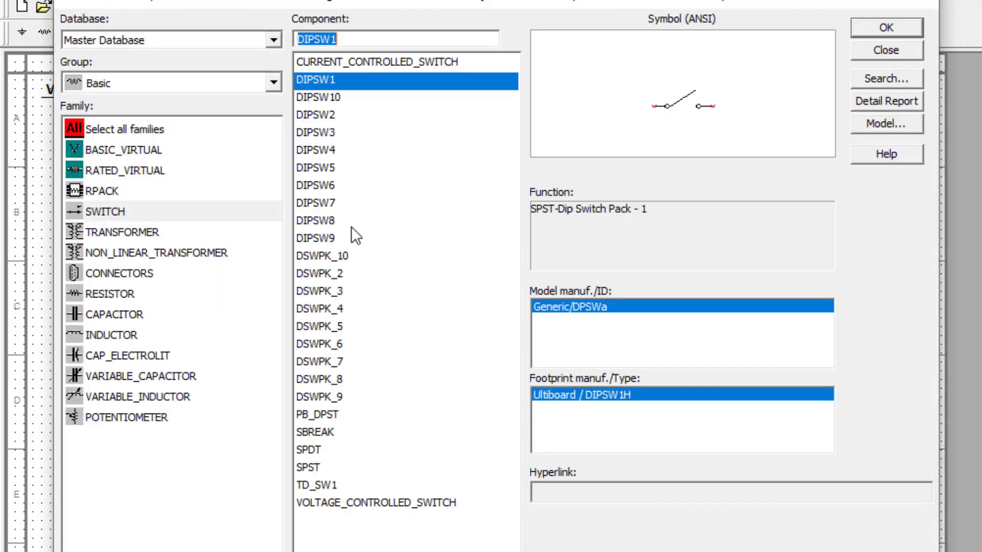
click(892, 30)
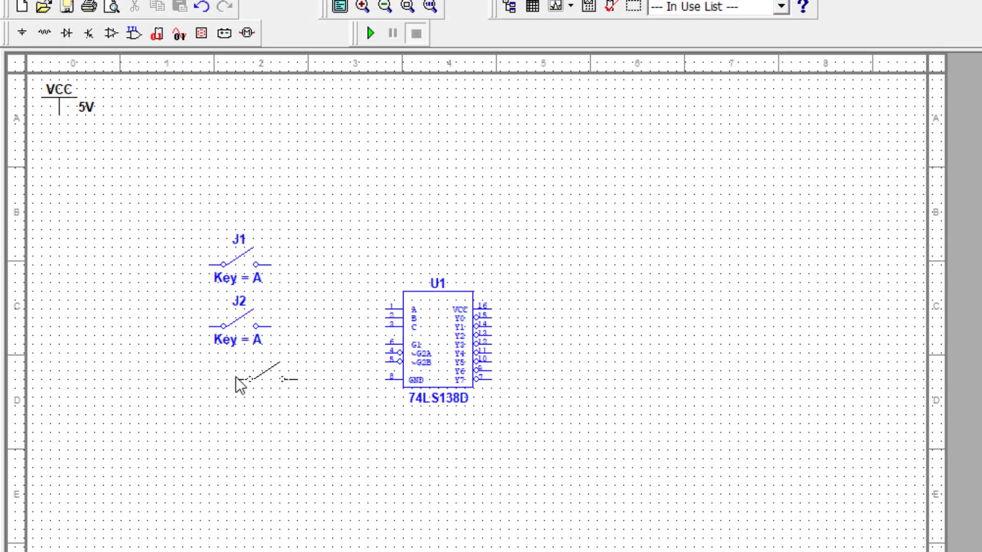
click(208, 400)
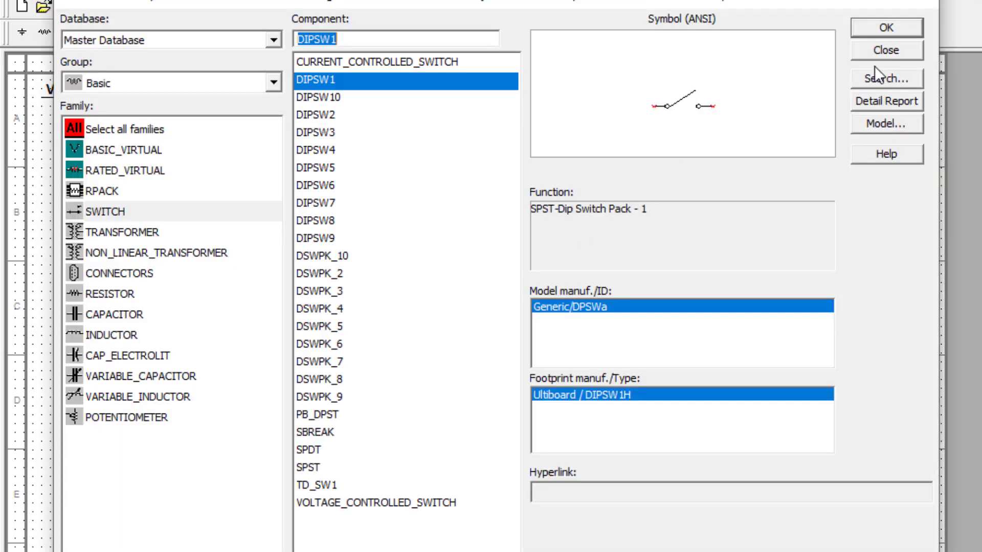
click(887, 30)
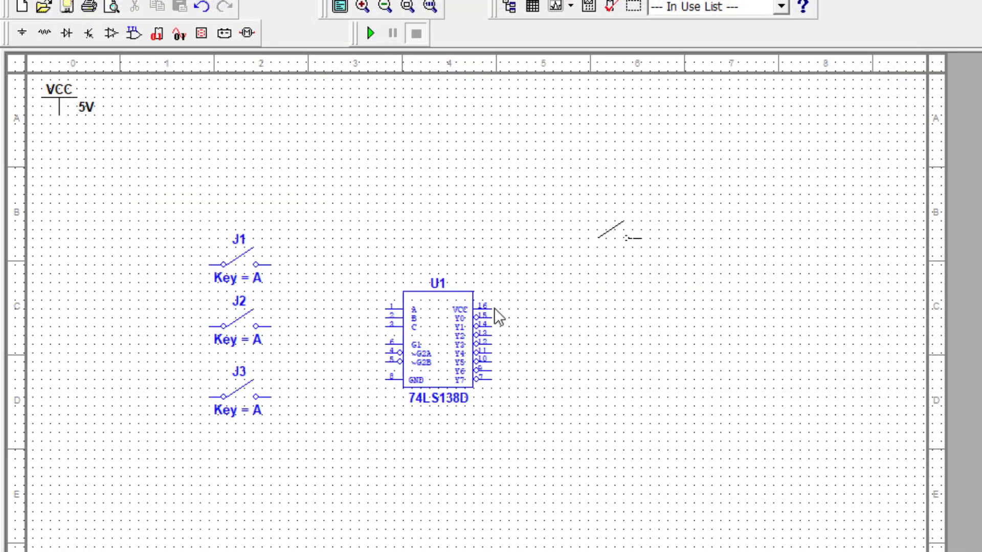
click(208, 500)
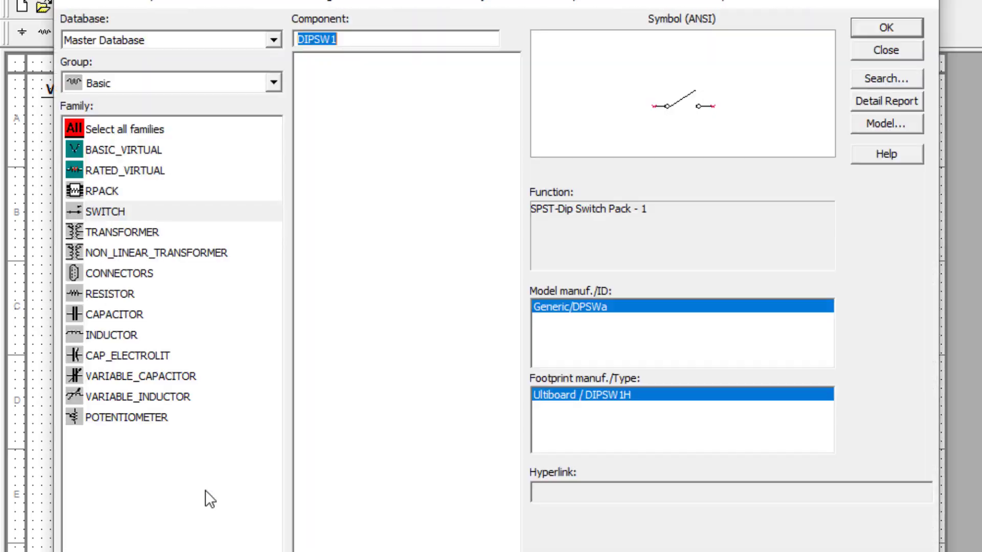
Step: Place two PROBE_RED indicators to the upper right of the decoder, the second diagonally below and right of the first
click(228, 82)
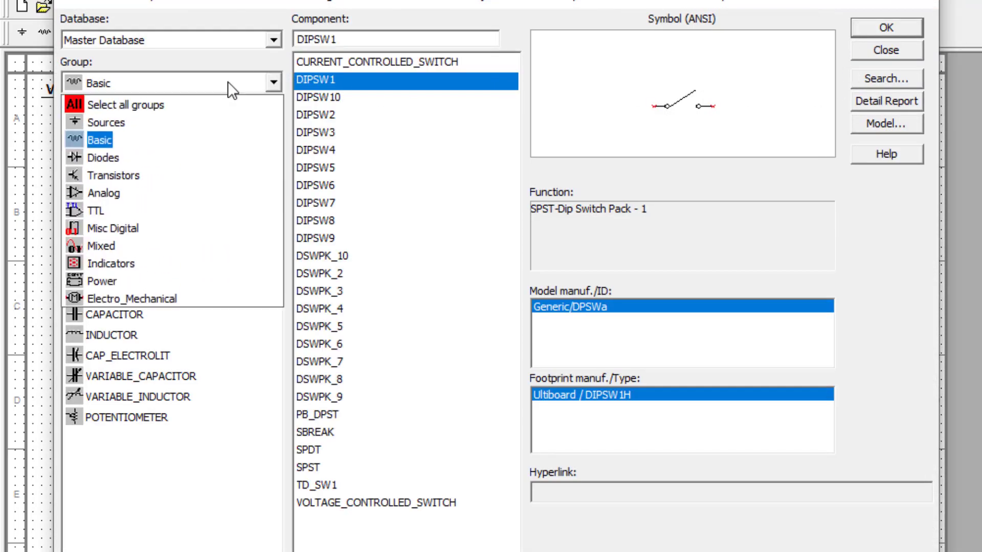
click(104, 267)
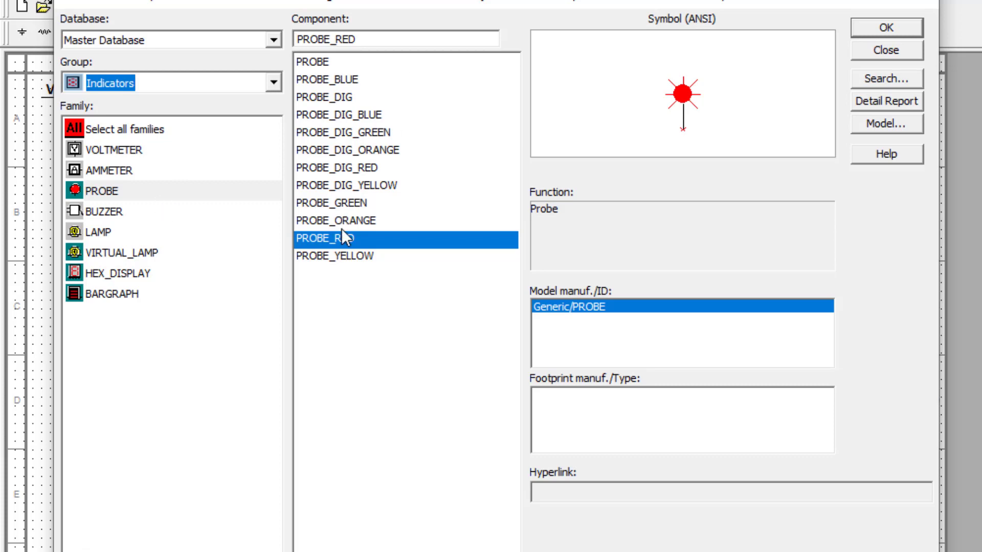
click(872, 25)
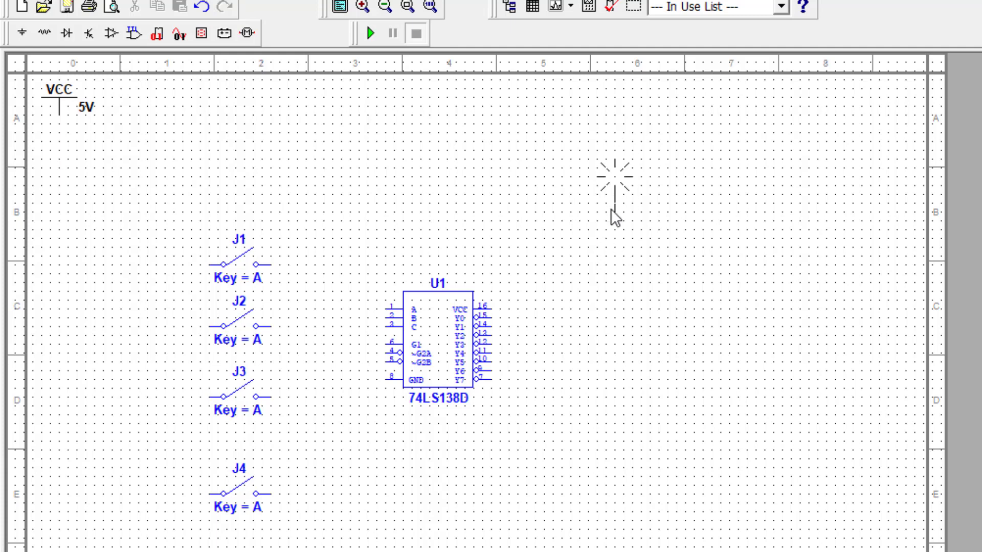
click(611, 208)
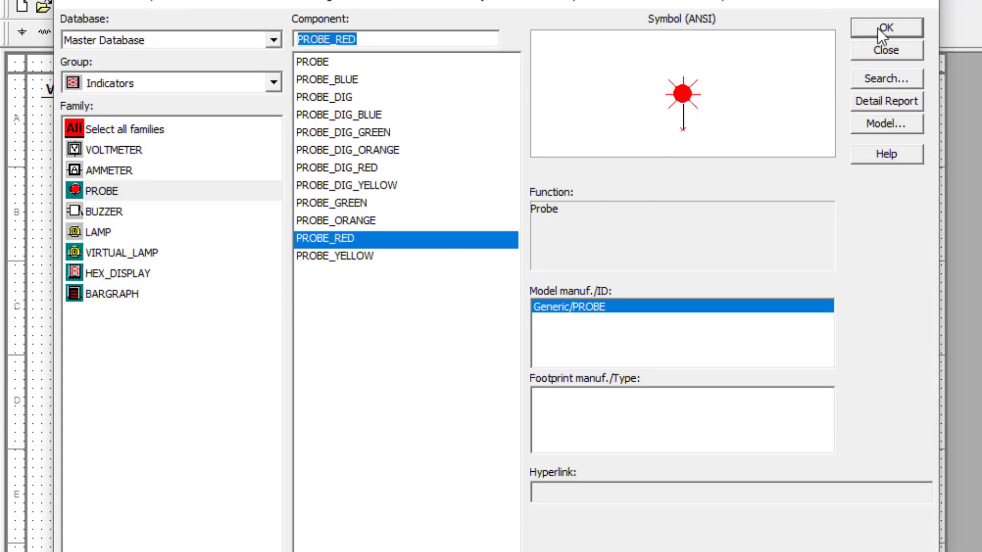
click(877, 28)
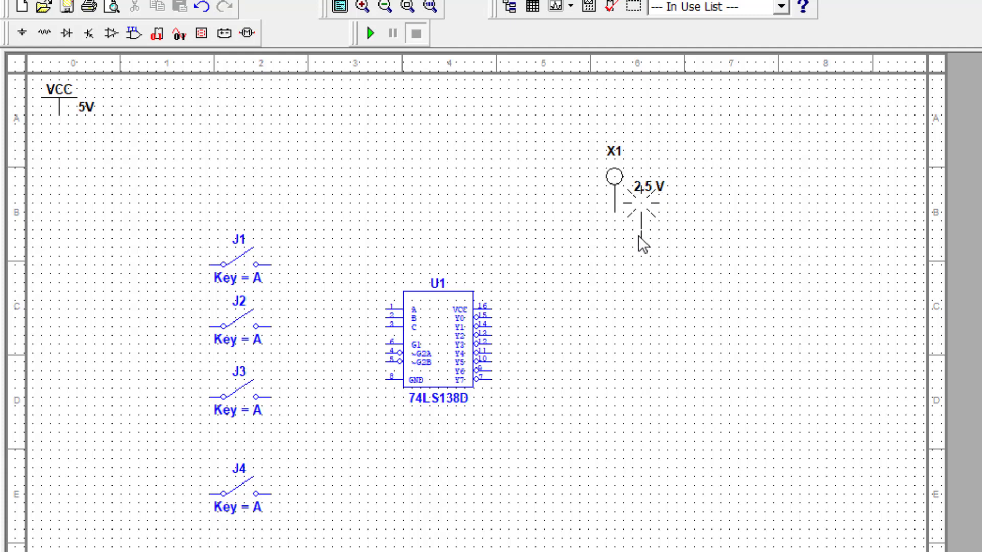
click(641, 238)
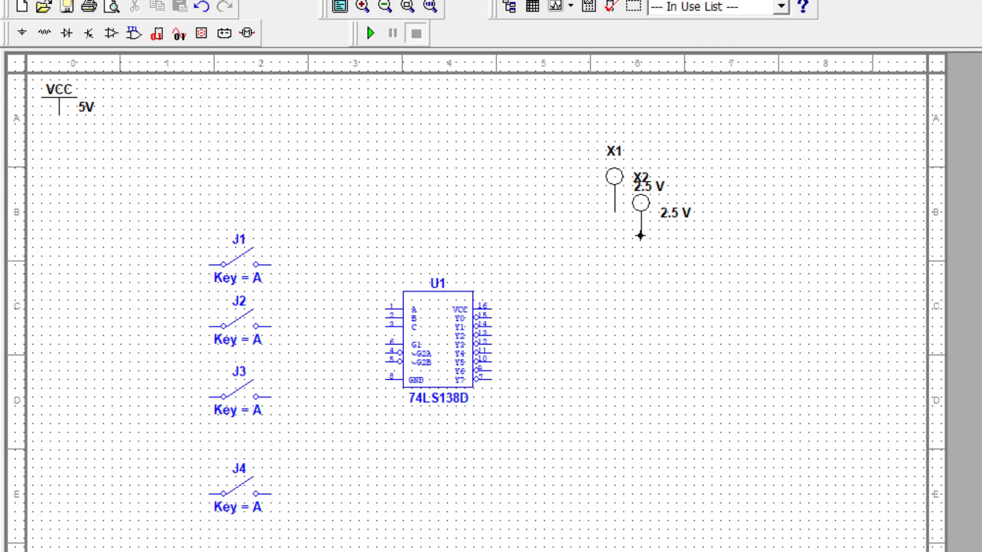
Step: Place five more PROBE_RED indicators below X2, continuing the diagonal row down and to the right
click(875, 27)
click(669, 263)
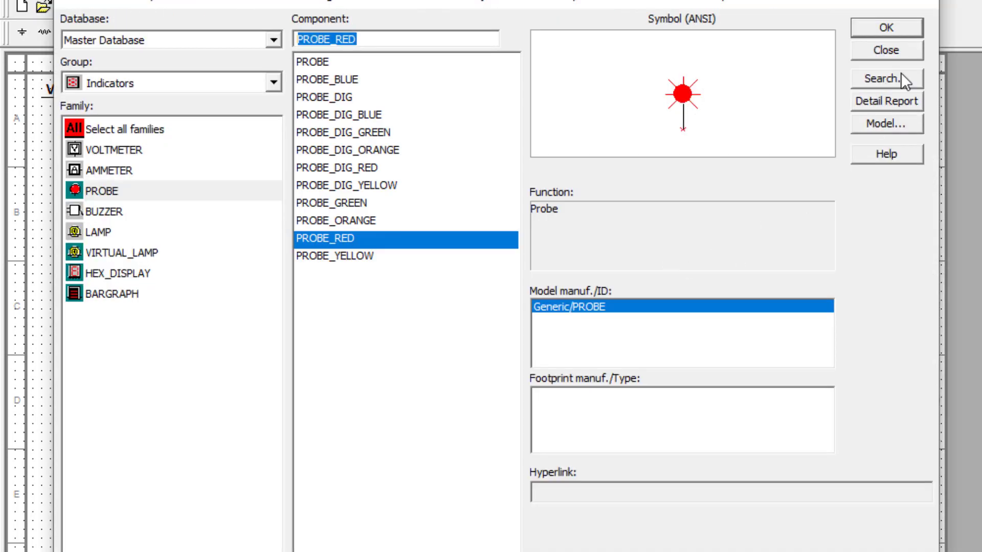
click(903, 33)
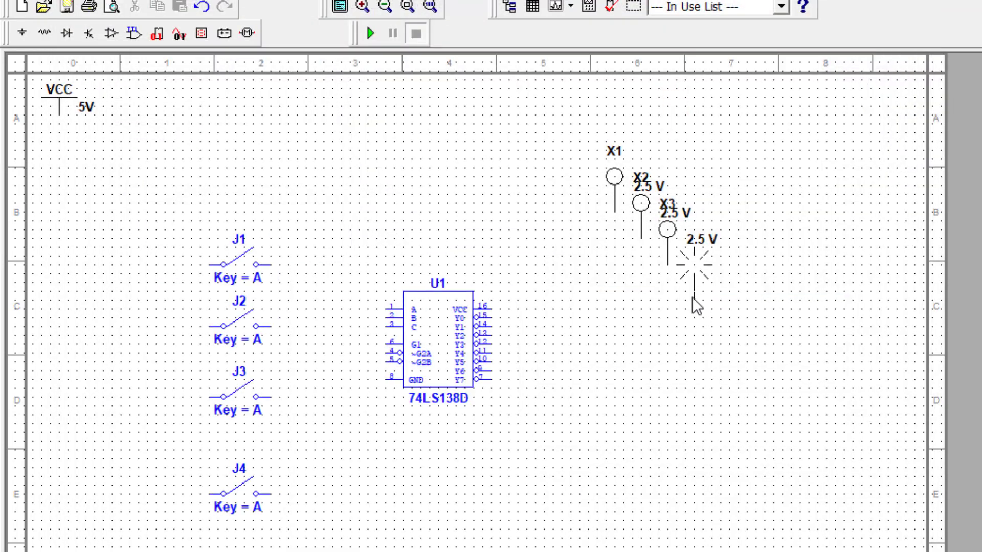
click(691, 296)
click(890, 29)
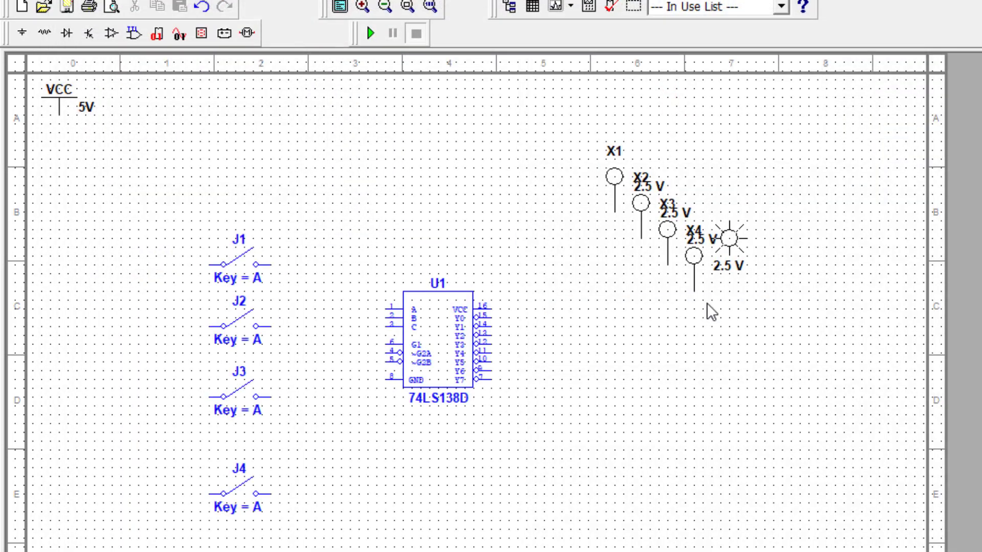
click(712, 327)
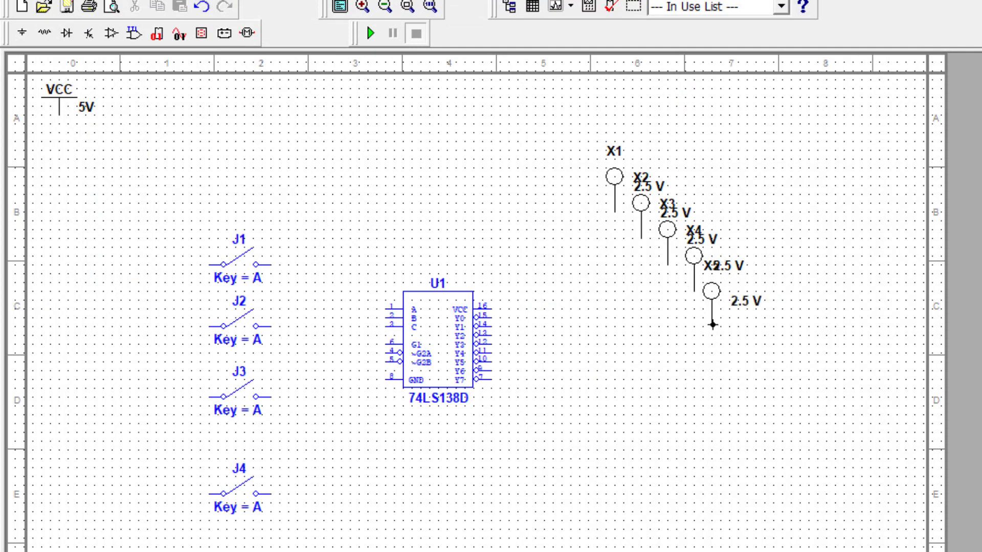
click(904, 29)
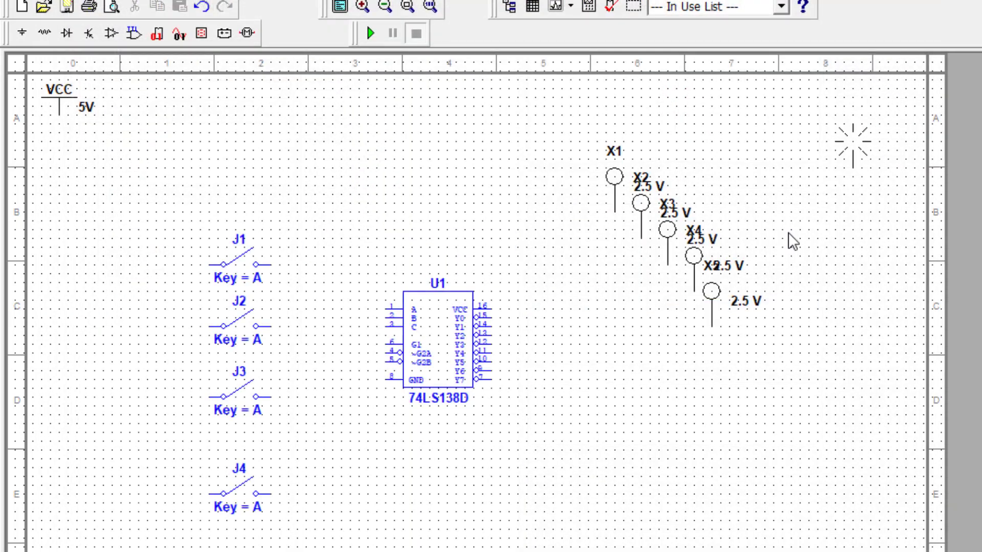
click(731, 354)
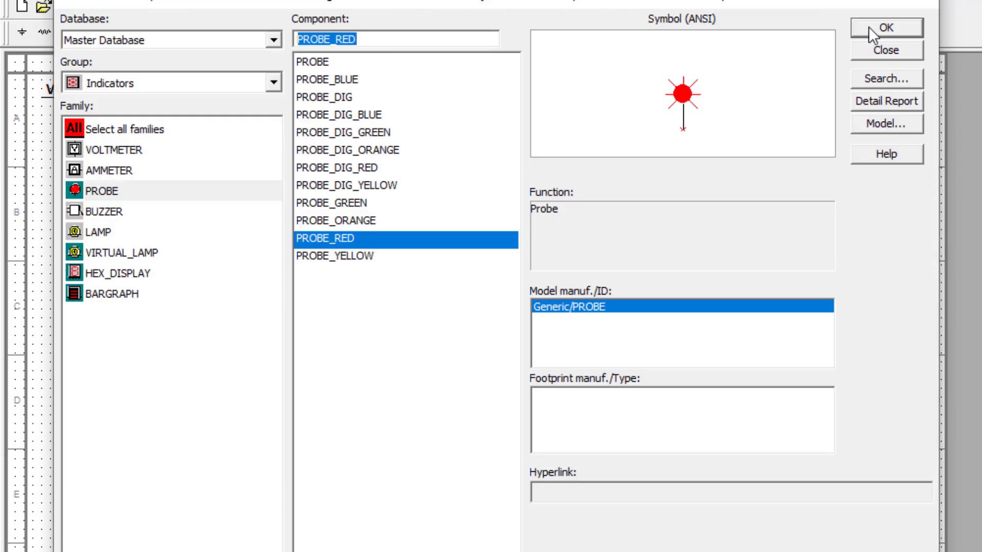
click(877, 29)
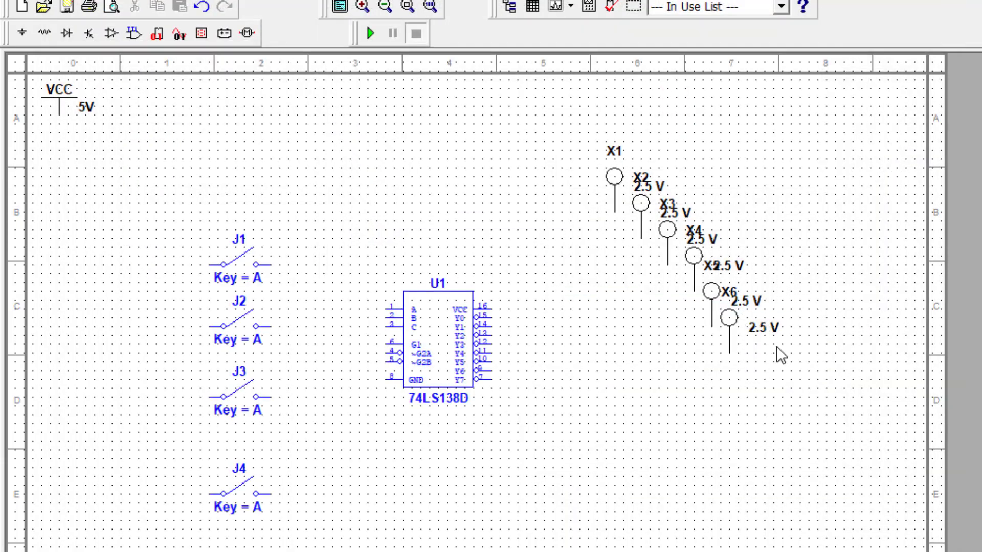
click(758, 379)
click(863, 49)
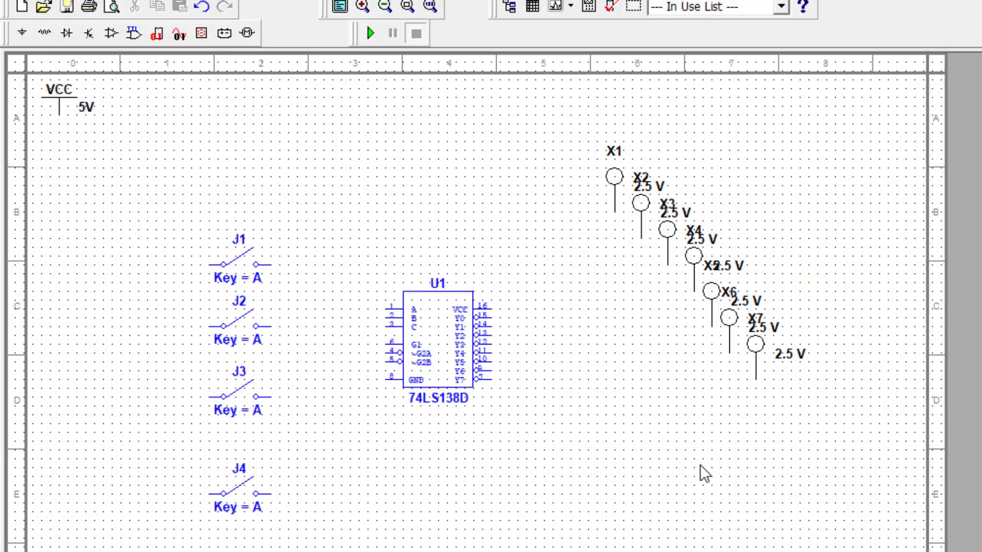
Step: Place an eighth PROBE_RED from the in-use components diagonally below and right of X7
click(781, 7)
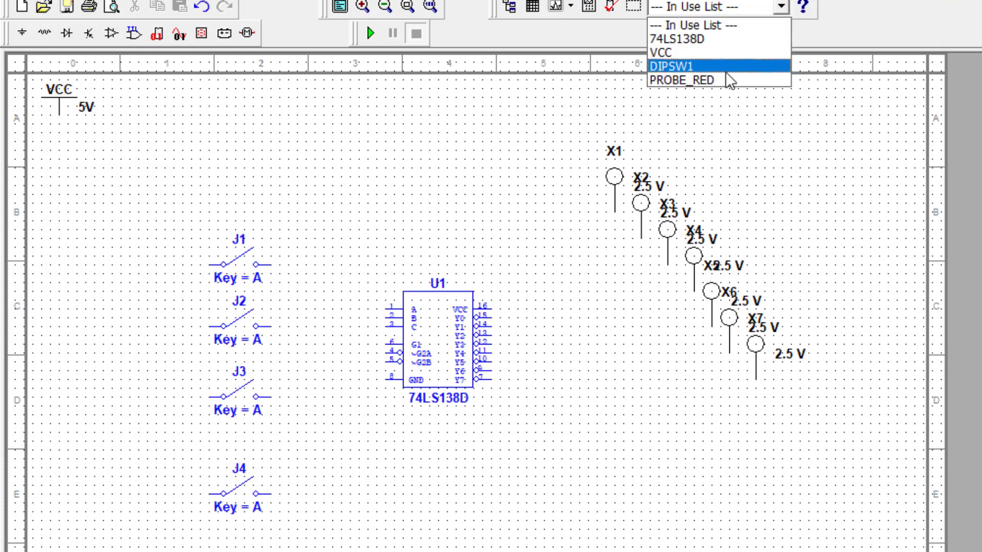
click(681, 80)
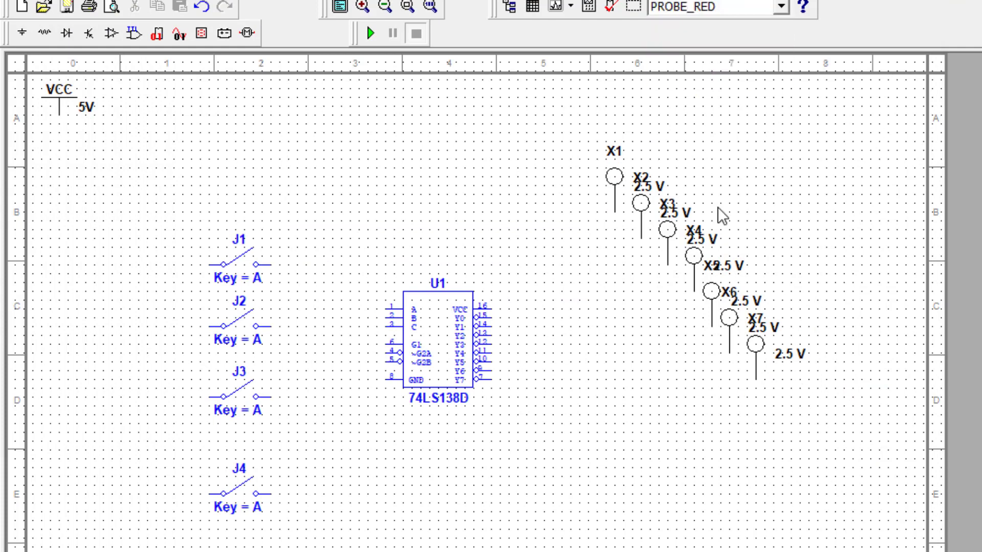
click(773, 419)
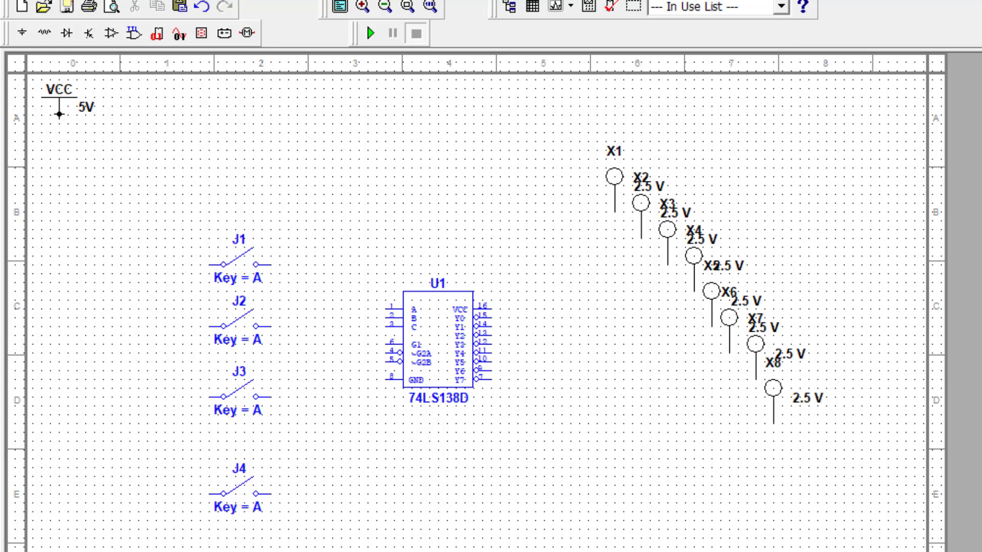
Step: Wire the VCC source to the left terminal of J4 and J4's right terminal to the decoder's G1 input
click(59, 126)
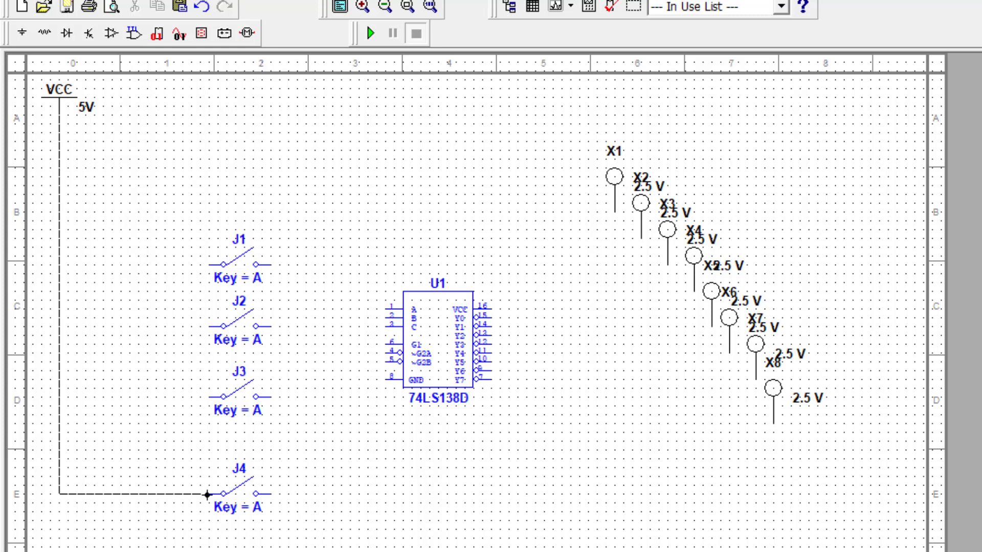
click(208, 495)
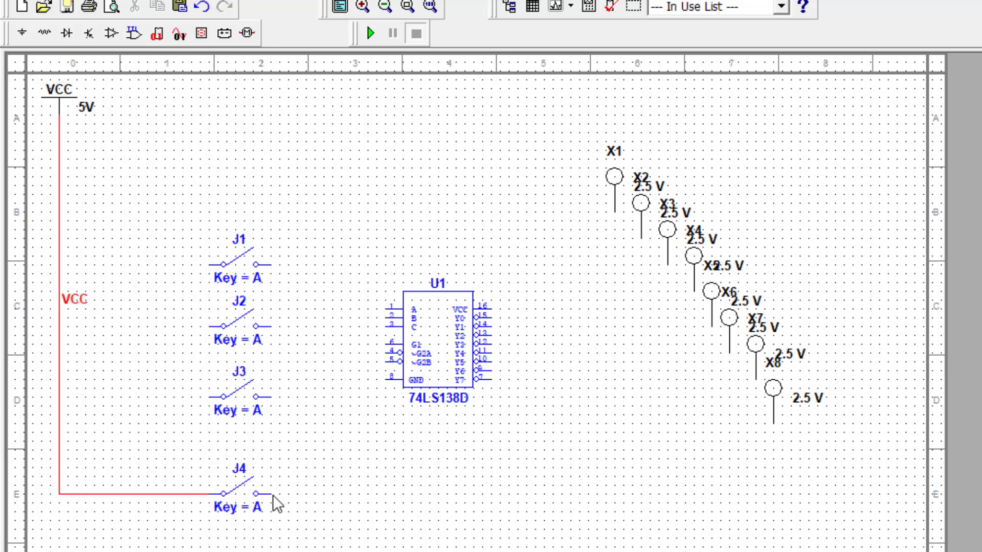
click(271, 495)
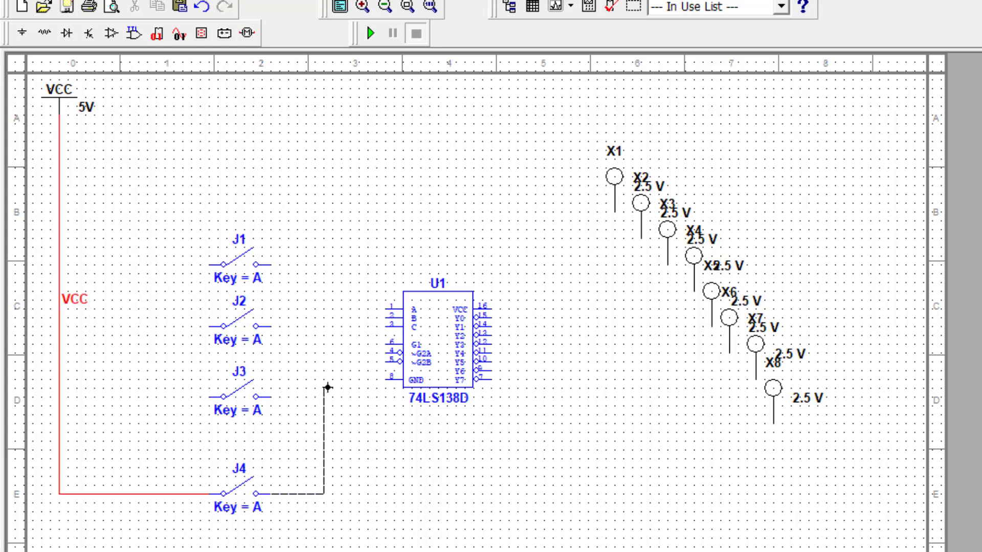
scroll(344, 383, up, 1)
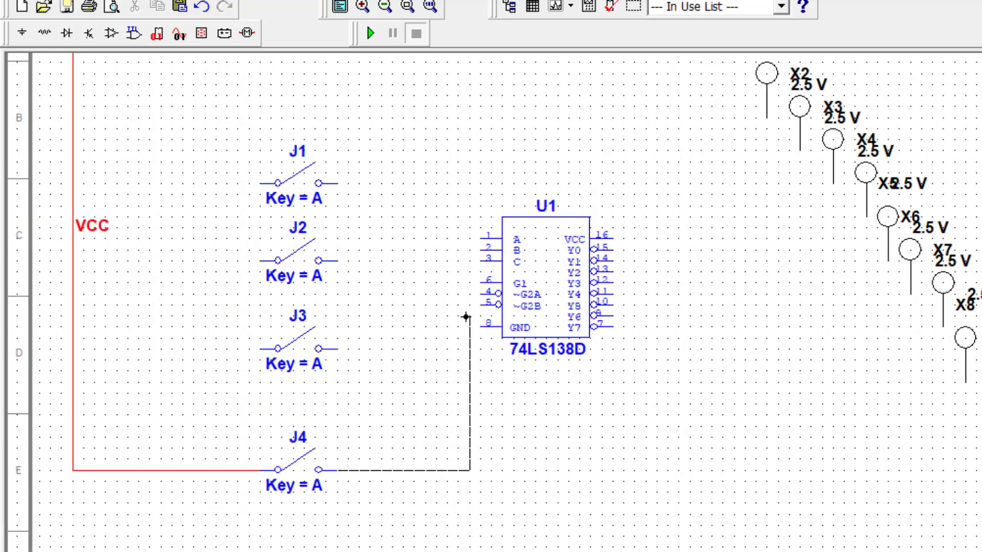
click(477, 283)
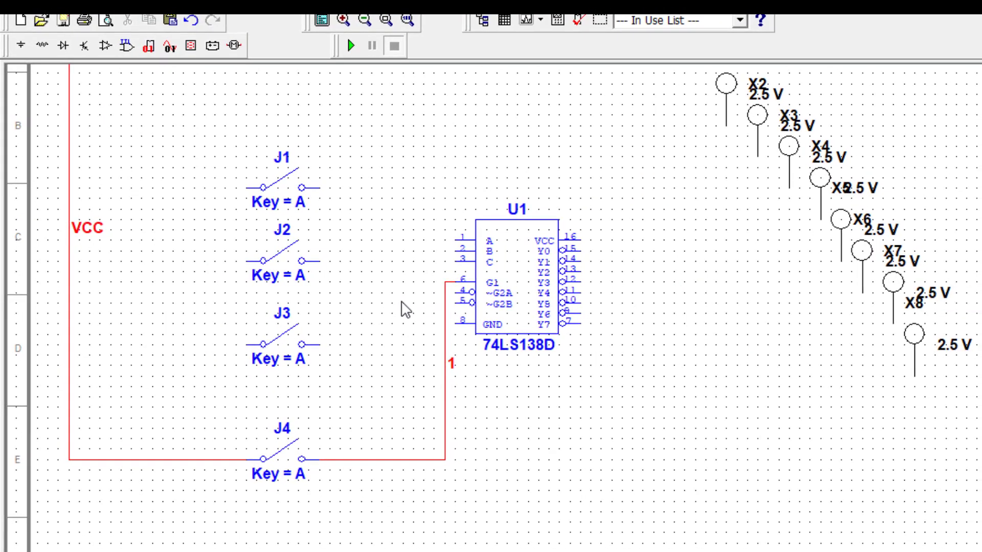
Step: Wire the right terminals of J1, J2 and J3 to the decoder's A, B and C inputs respectively
scroll(402, 309, down, 1)
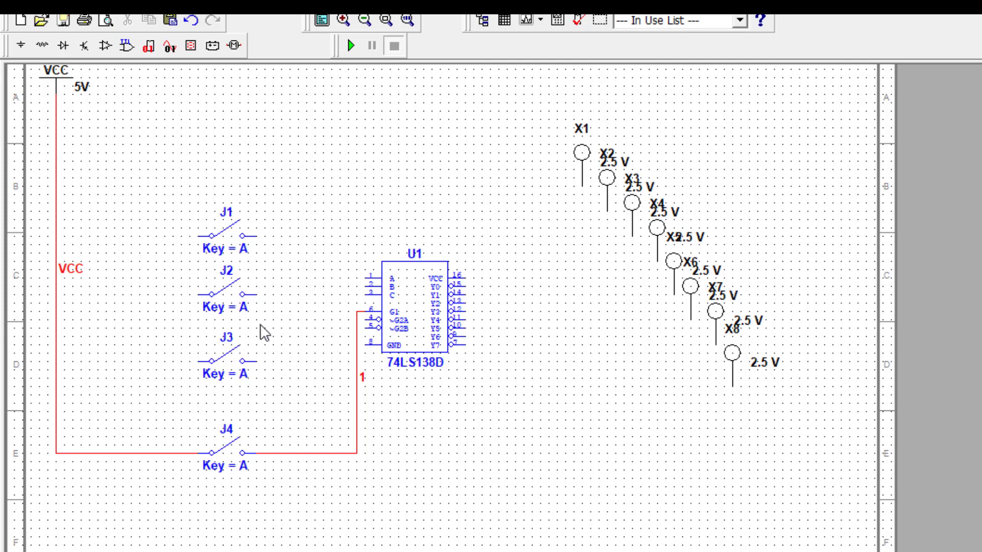
click(257, 234)
click(367, 277)
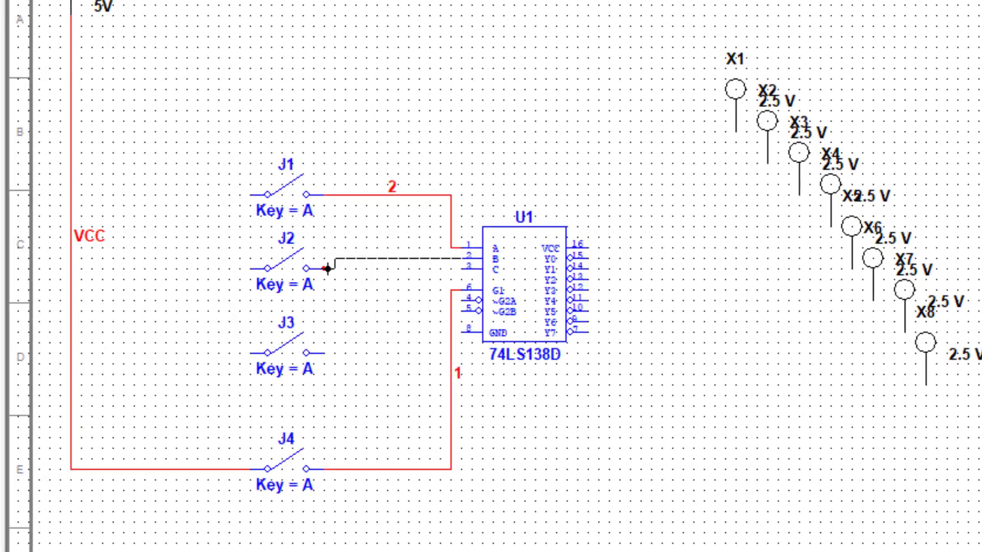
click(328, 268)
click(462, 268)
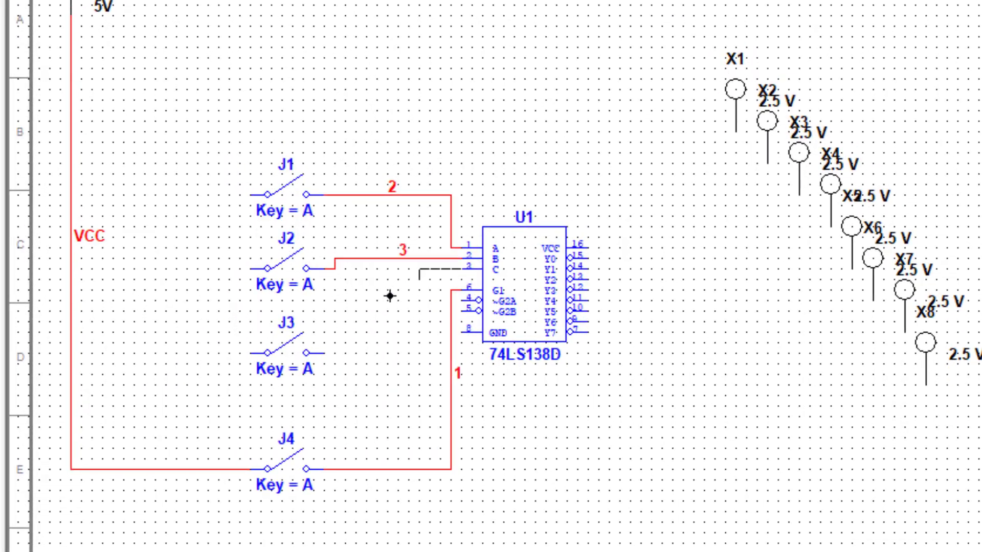
click(328, 357)
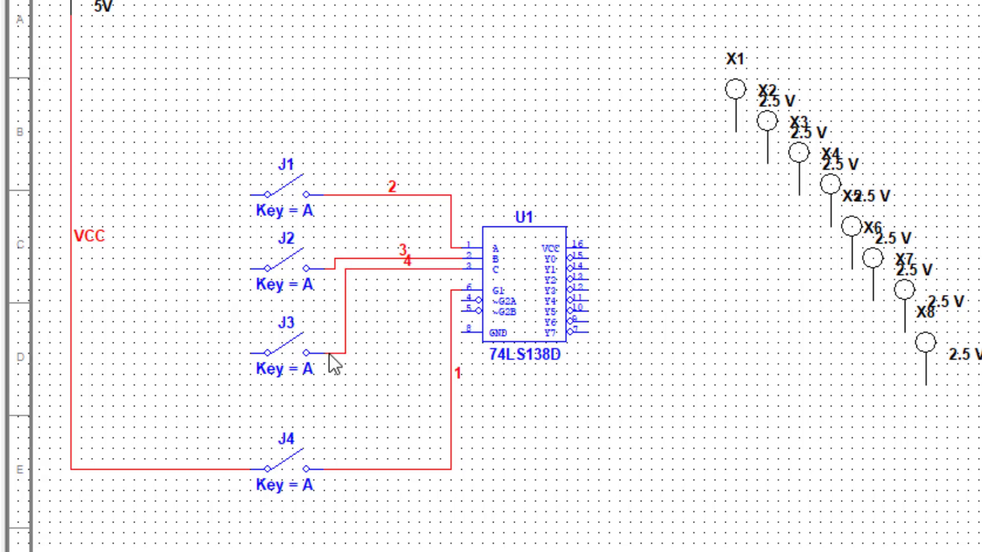
Step: Connect the left terminals of J3, J2 and J1 to the vertical VCC wire
click(248, 353)
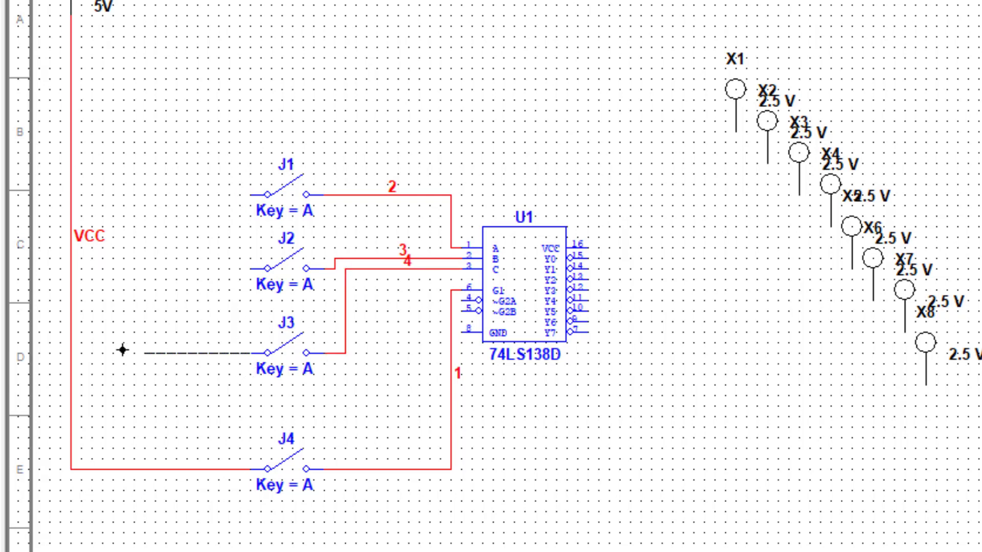
click(71, 353)
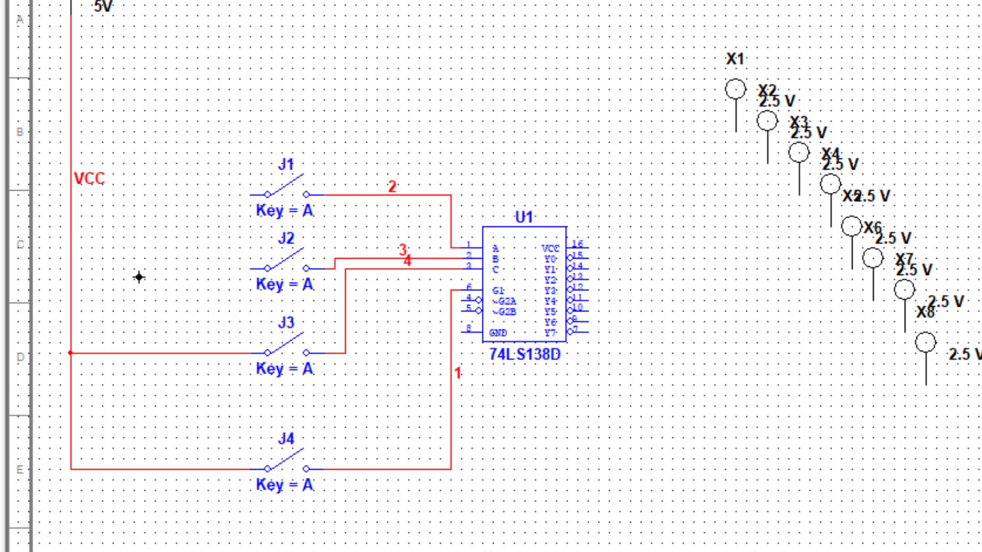
click(70, 276)
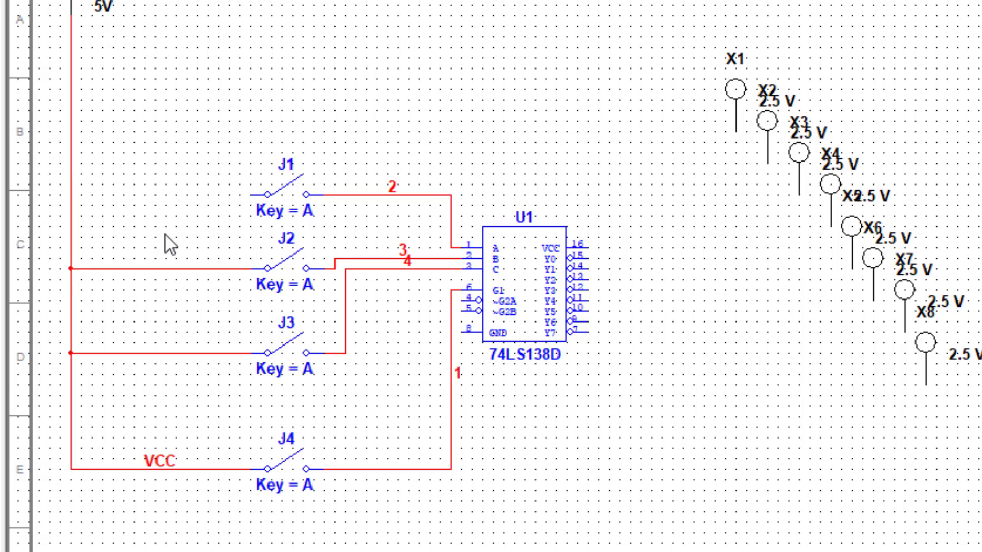
click(256, 195)
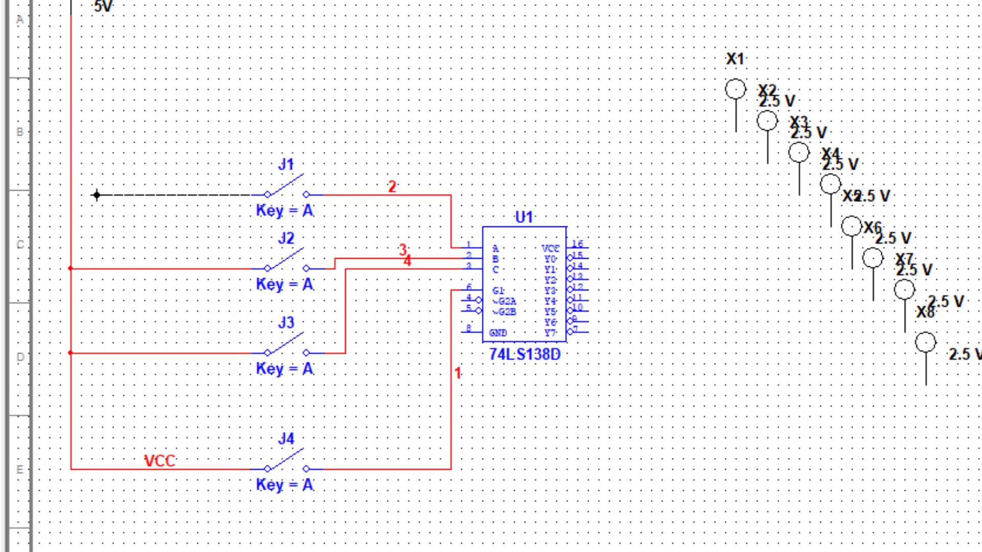
click(68, 194)
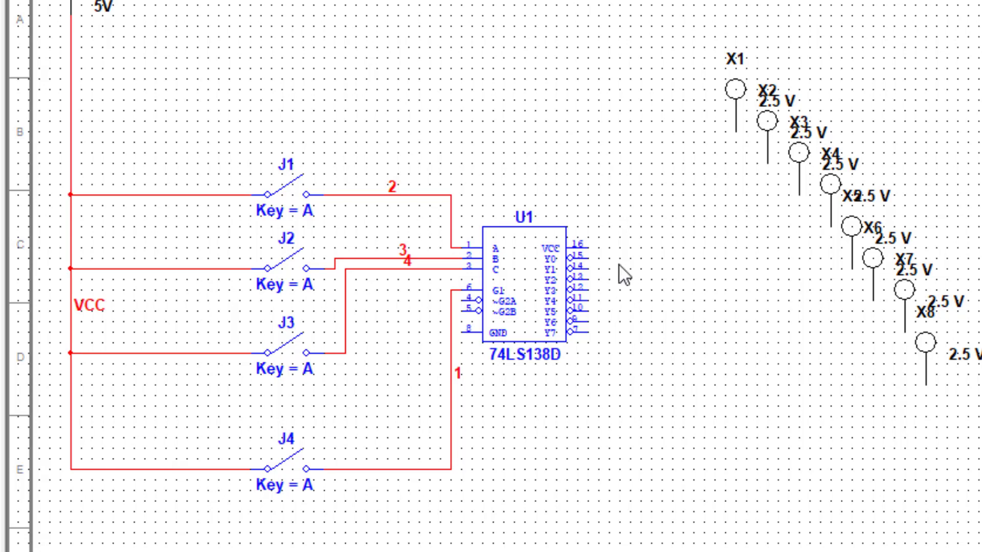
Step: Wire decoder output Y0 to probe X1 and output Y1 to probe X2
scroll(620, 278, up, 1)
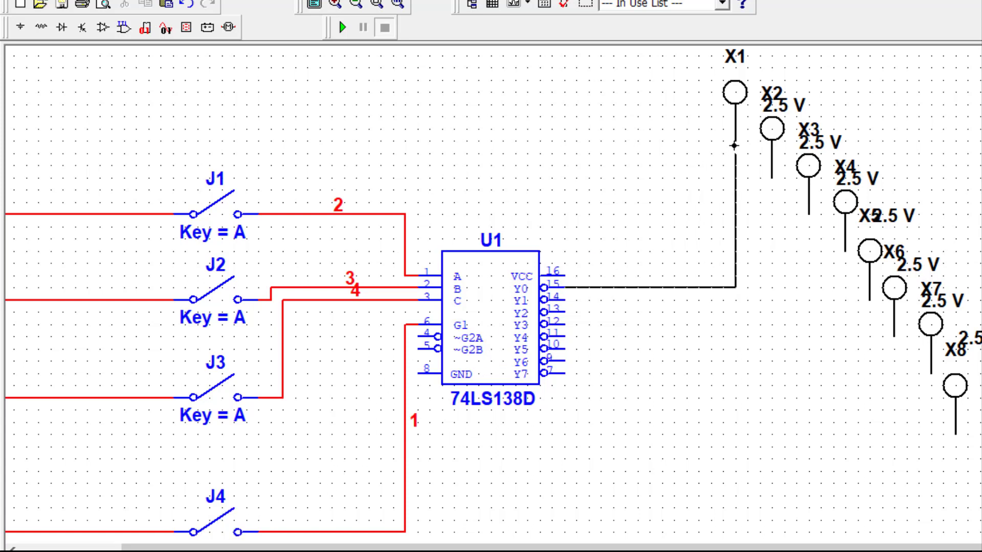
click(735, 141)
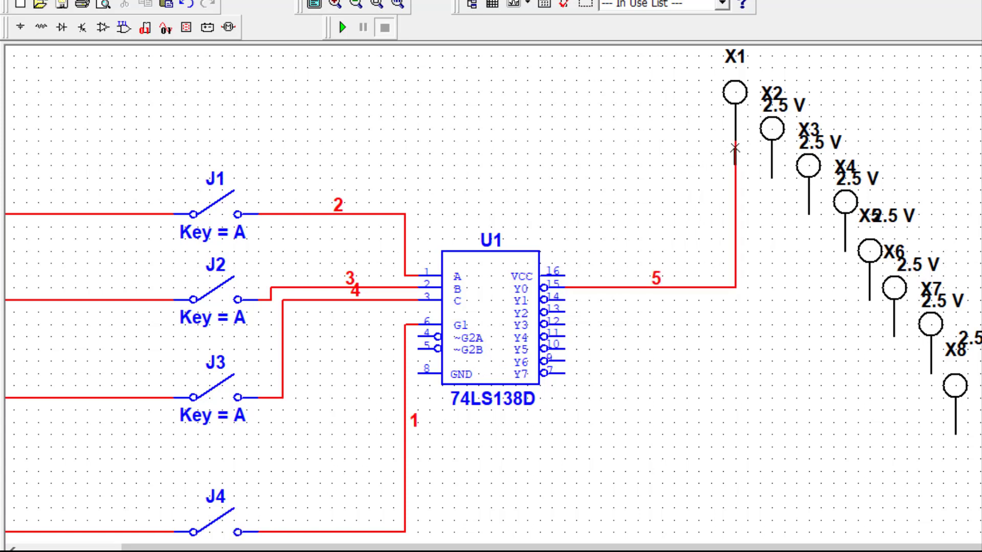
click(561, 303)
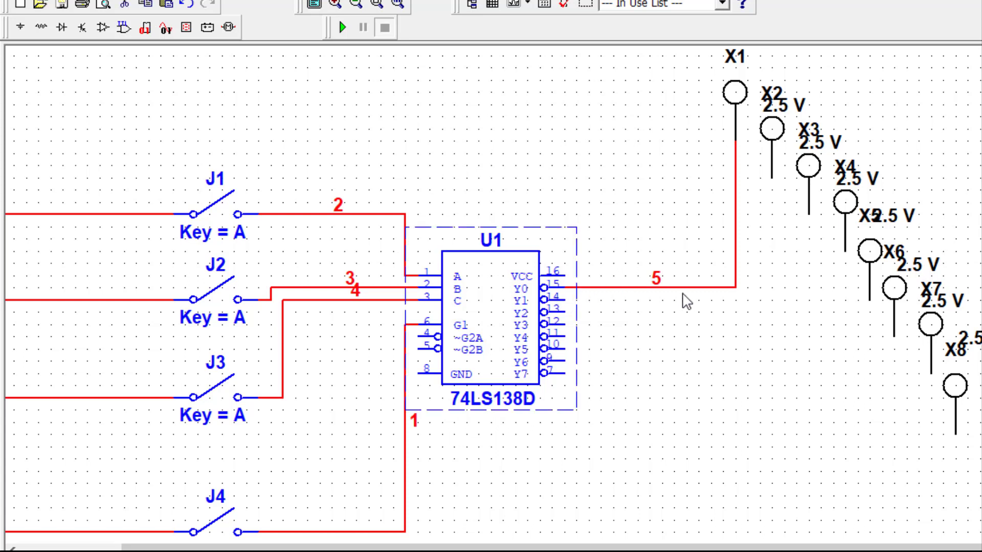
click(574, 308)
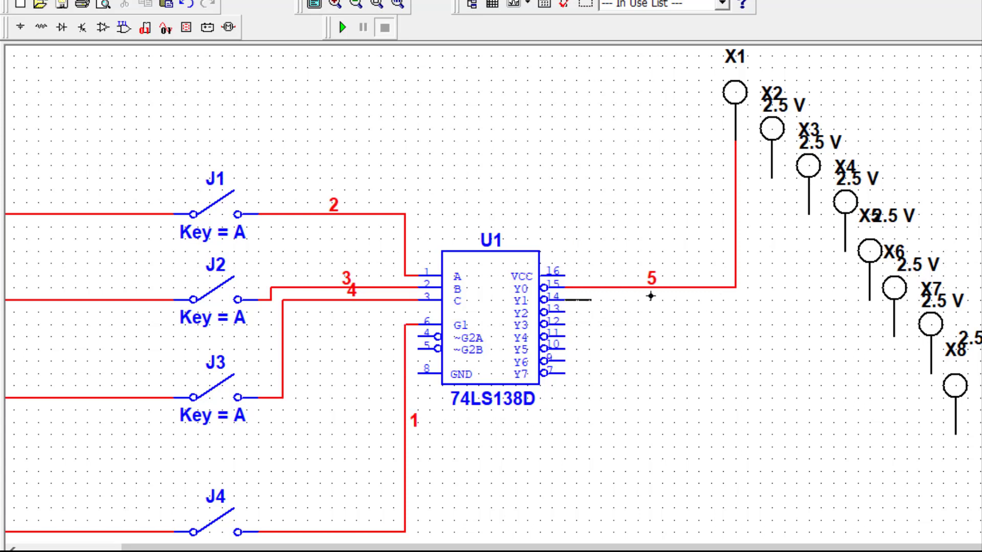
click(772, 178)
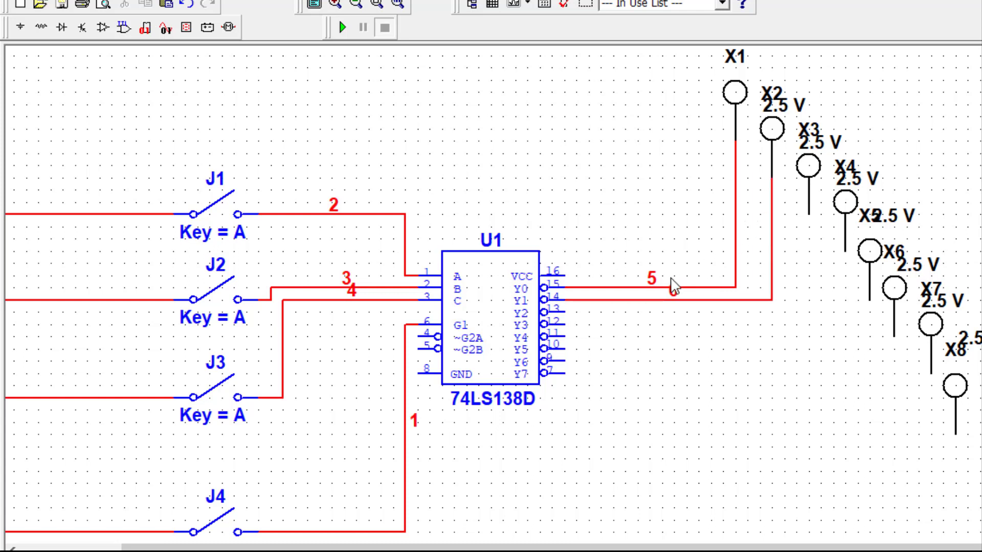
Step: Wire decoder outputs Y2, Y3 and Y4 to probes X3, X4 and X5 respectively
click(561, 312)
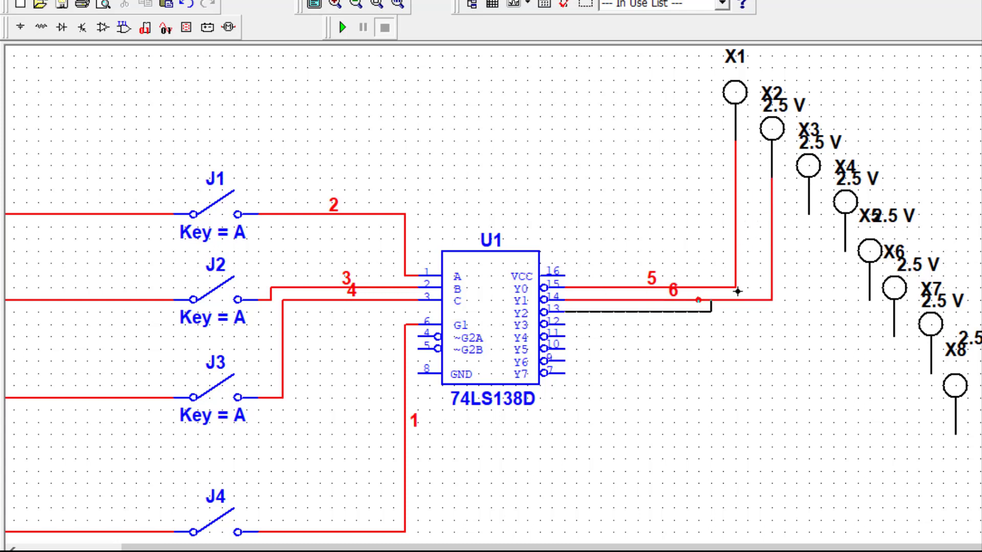
click(808, 214)
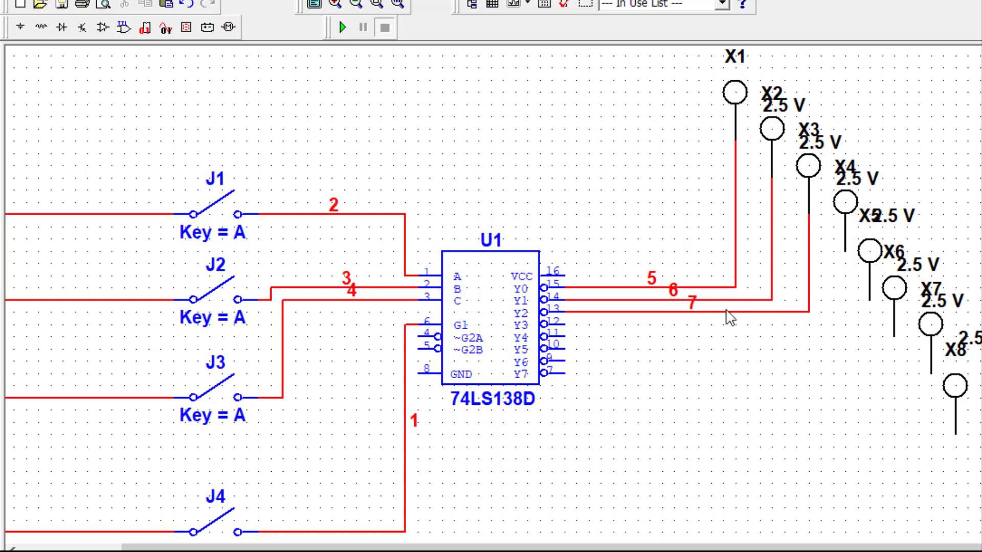
click(563, 323)
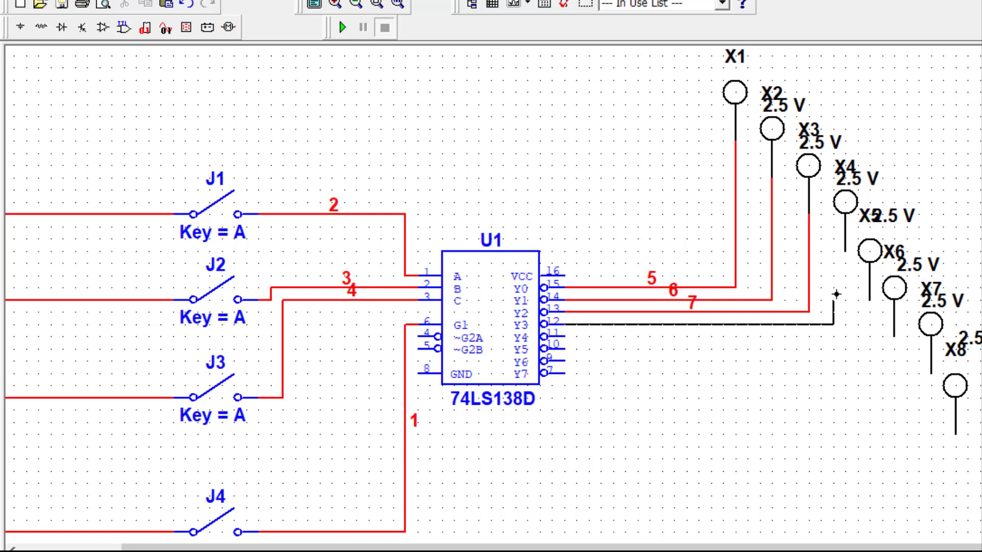
click(844, 251)
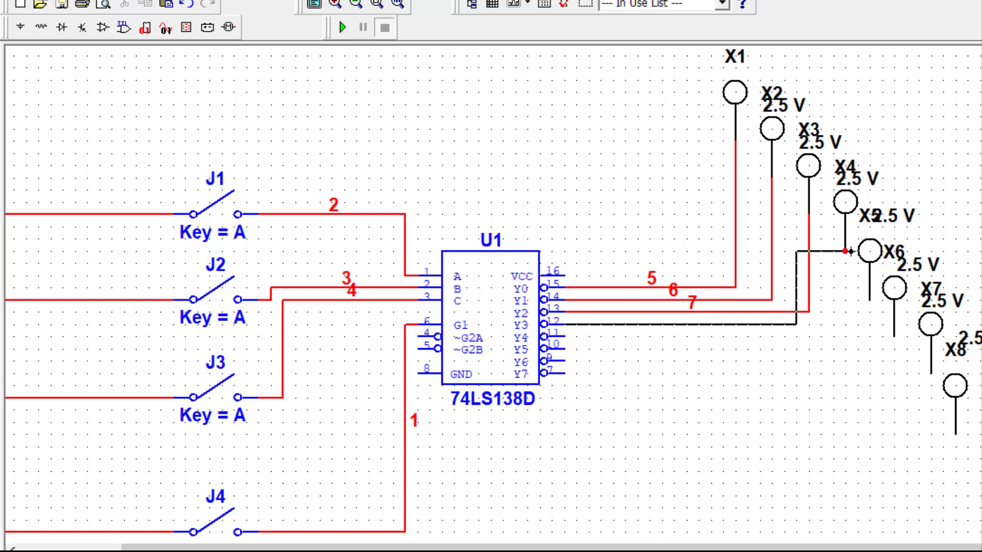
click(562, 336)
click(869, 300)
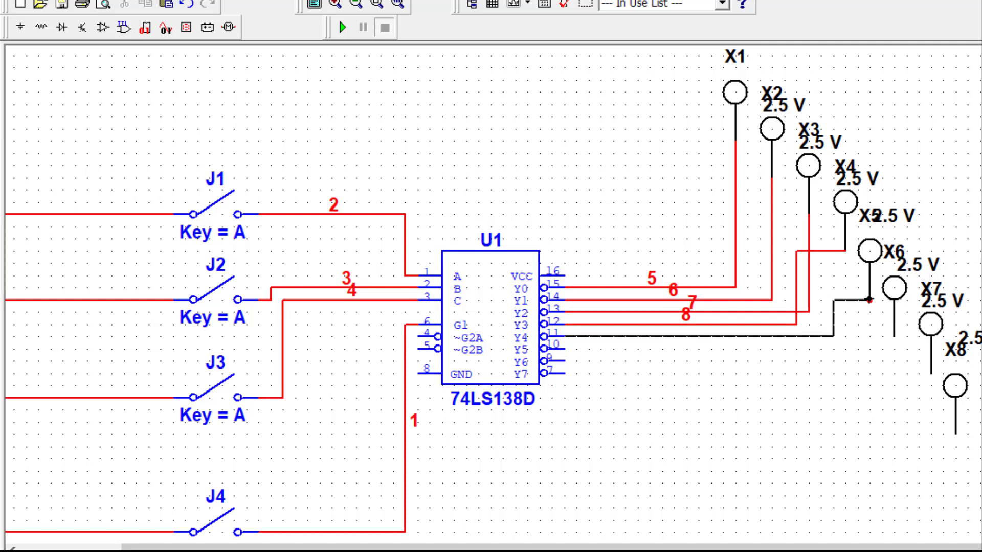
Step: Wire decoder outputs Y5, Y6 and Y7 to probes X6, X7 and X8 respectively
click(567, 348)
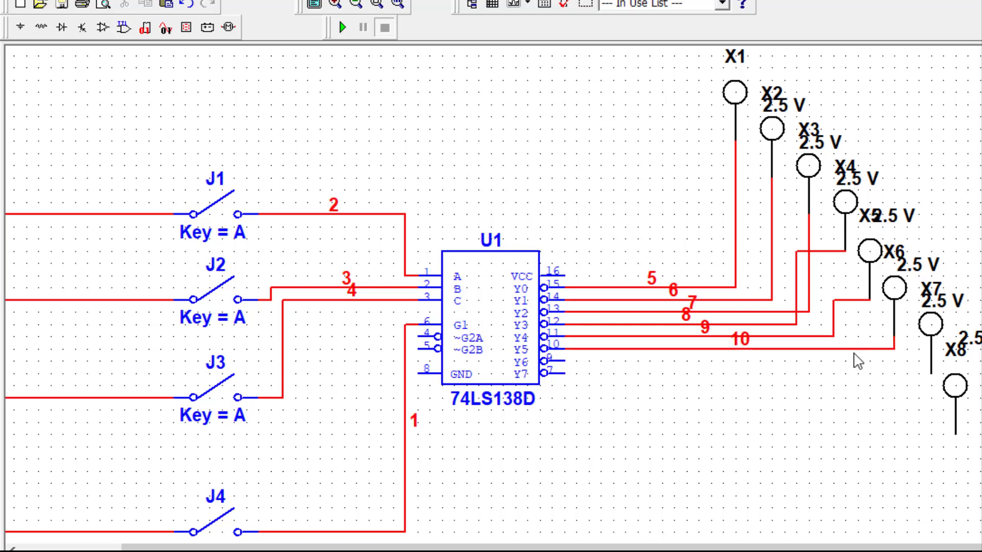
click(565, 361)
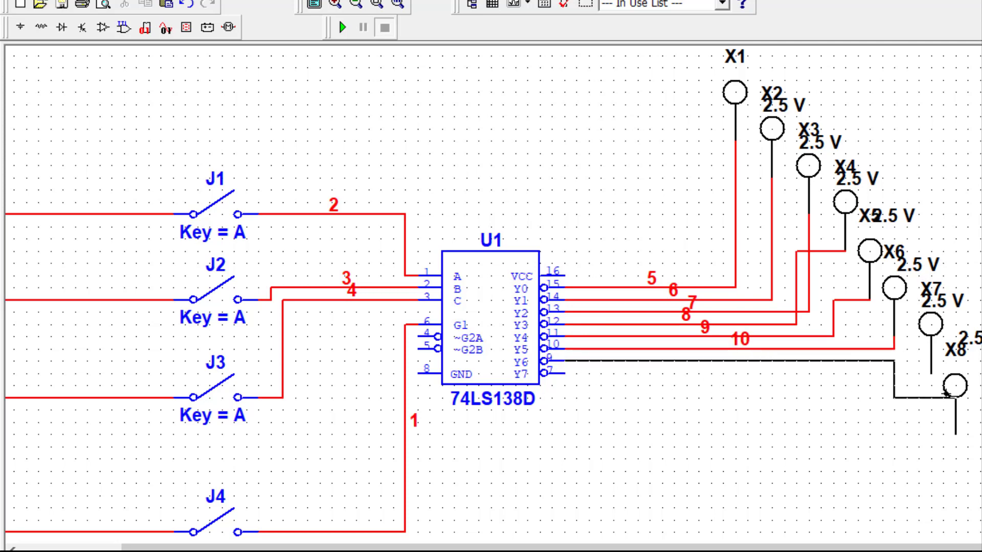
click(930, 373)
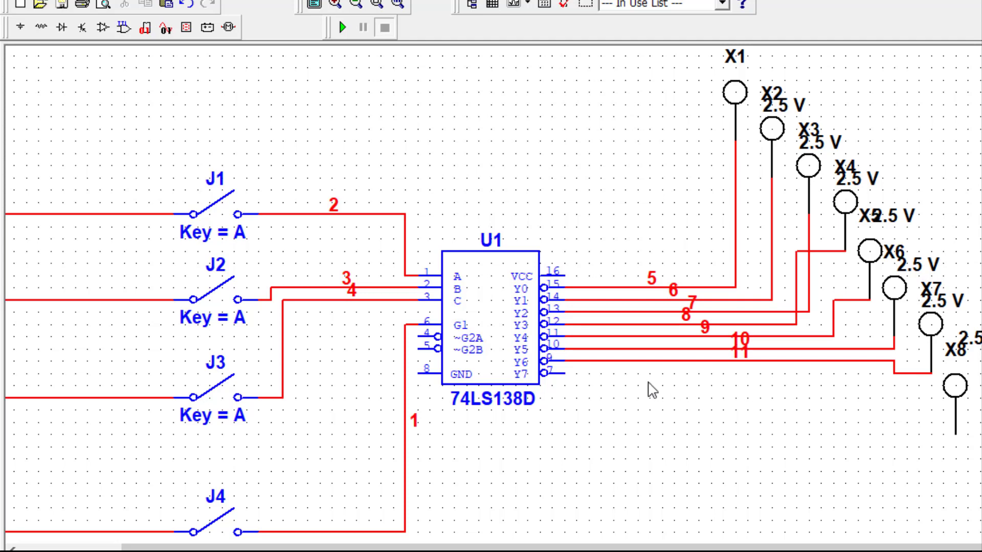
click(561, 372)
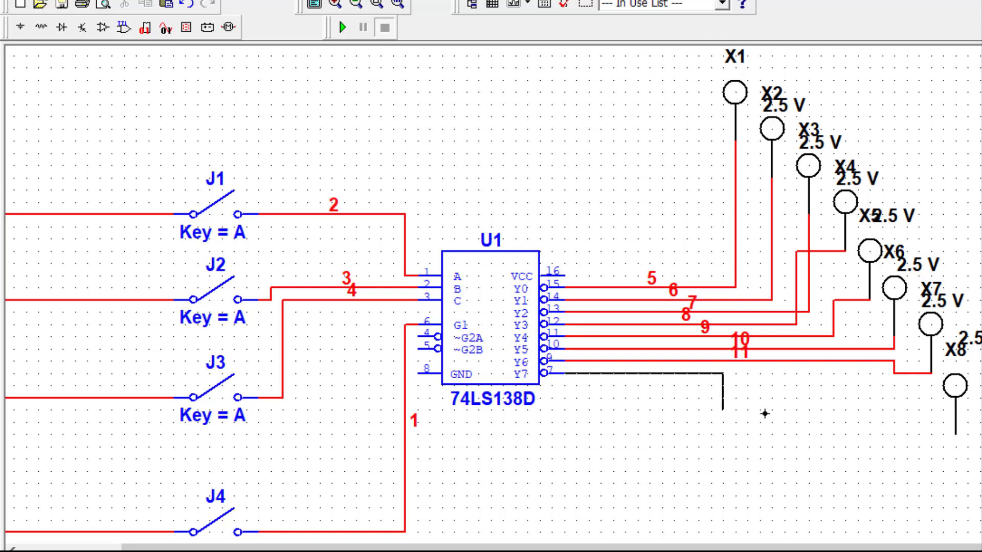
click(956, 435)
Step: Run the simulation and switch J4 on and off twice while J1, J2 and J3 stay open
scroll(884, 442, down, 1)
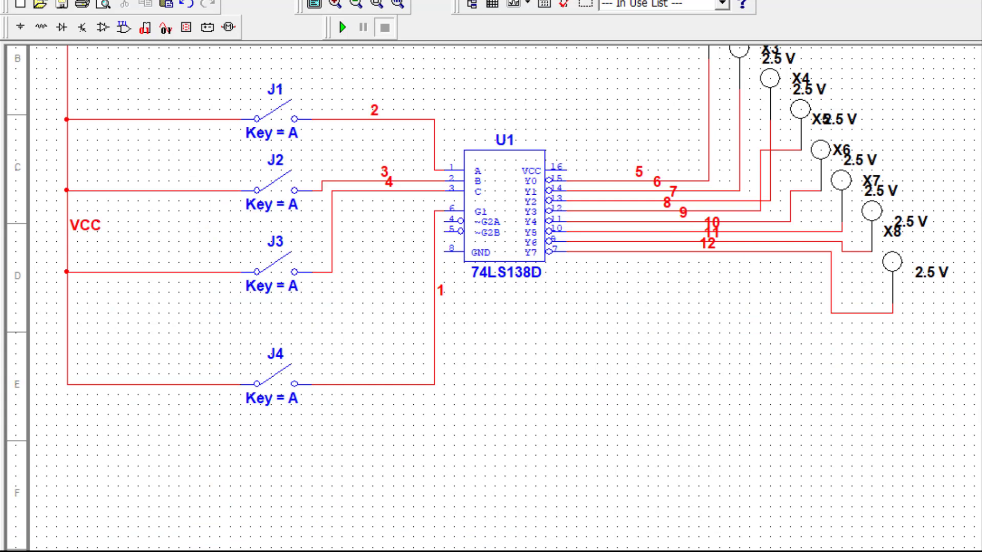
scroll(491, 297, up, 5)
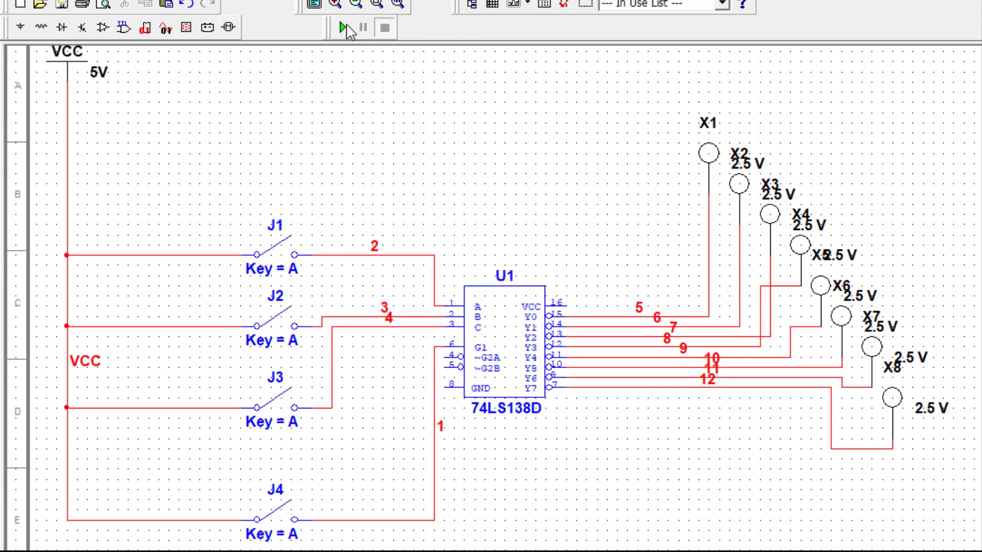
click(344, 29)
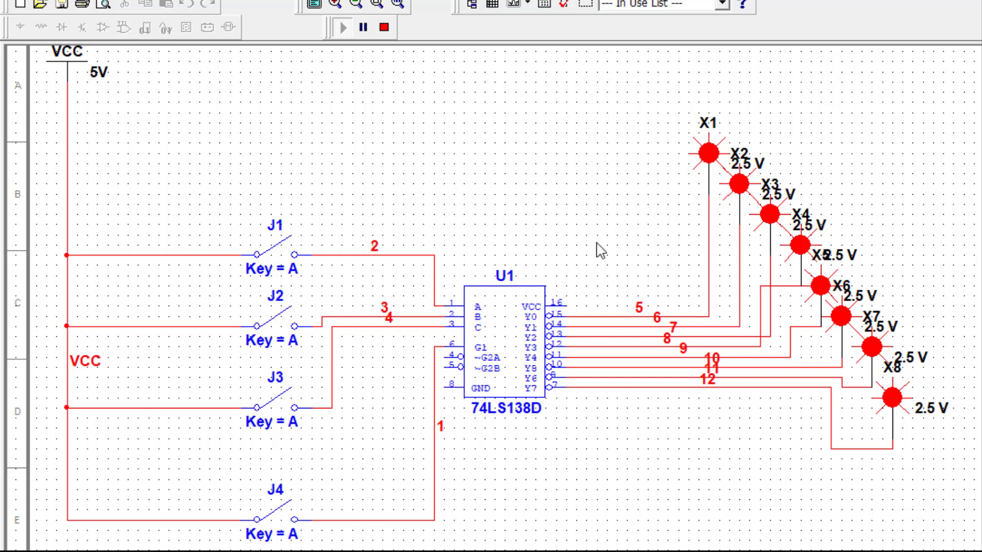
click(282, 522)
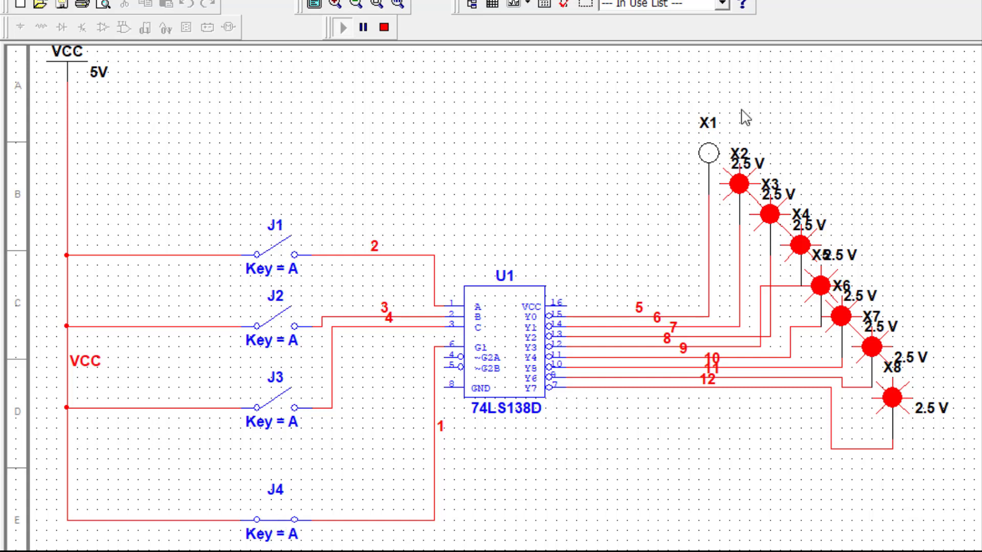
click(287, 518)
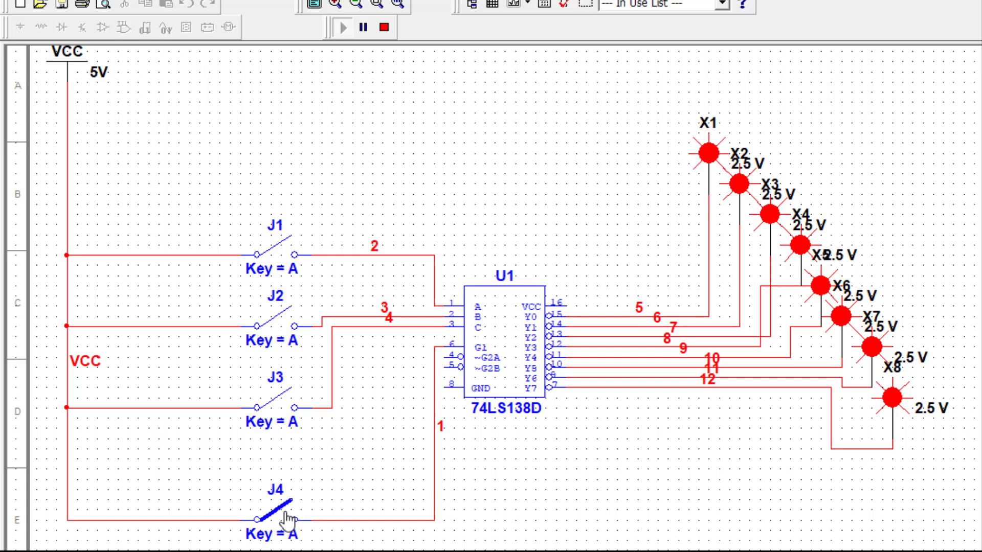
click(287, 520)
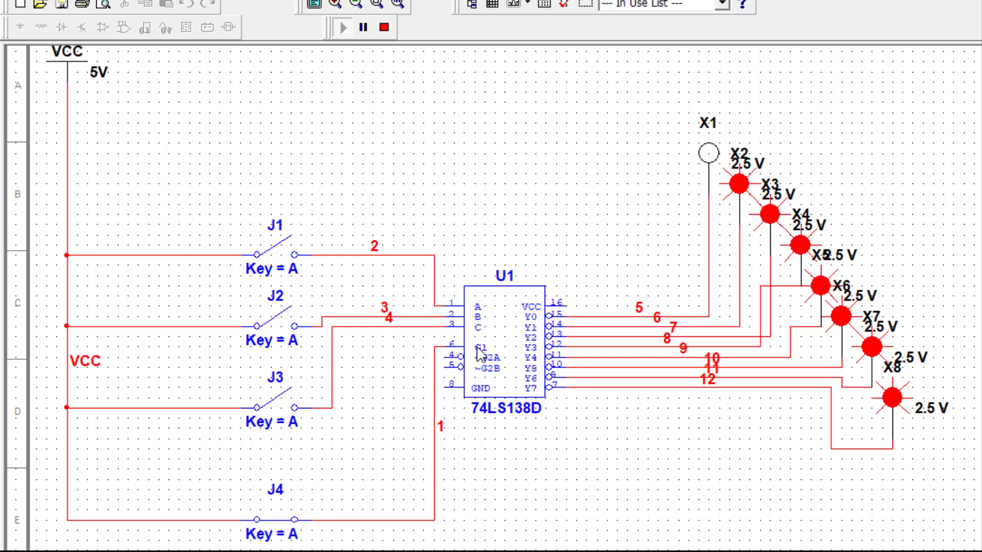
click(276, 521)
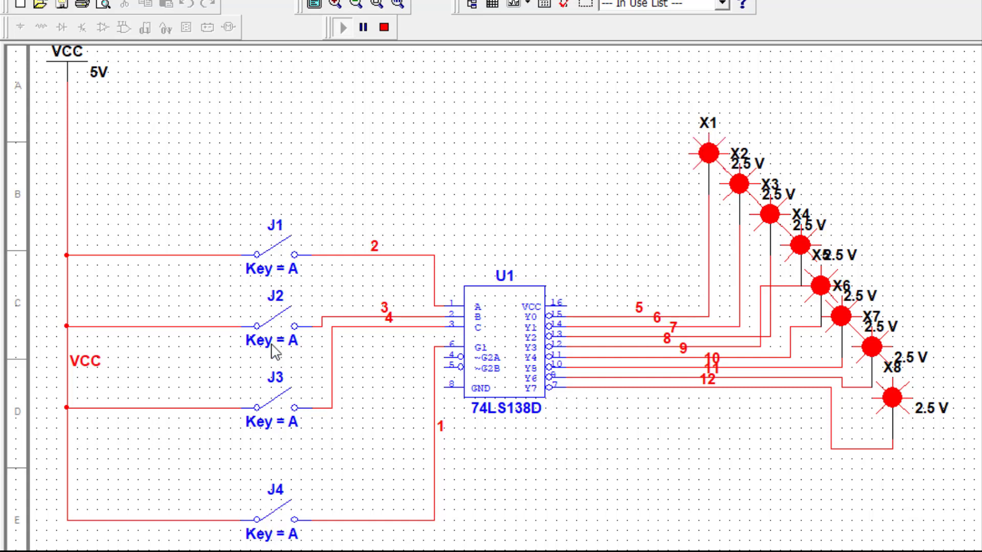
Step: Test the decoder with only address switch J1 closed: close J4, open it and close it again
click(288, 252)
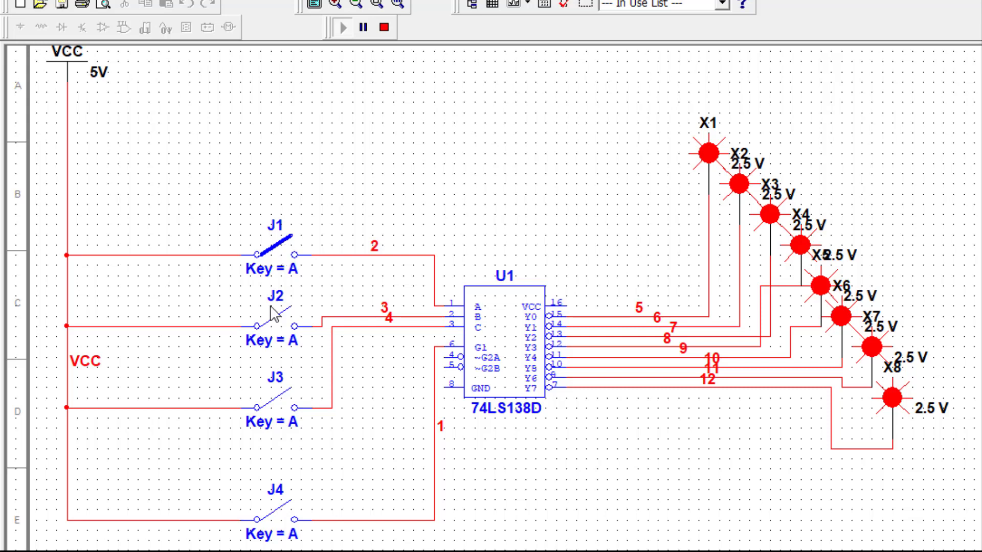
click(279, 246)
click(292, 520)
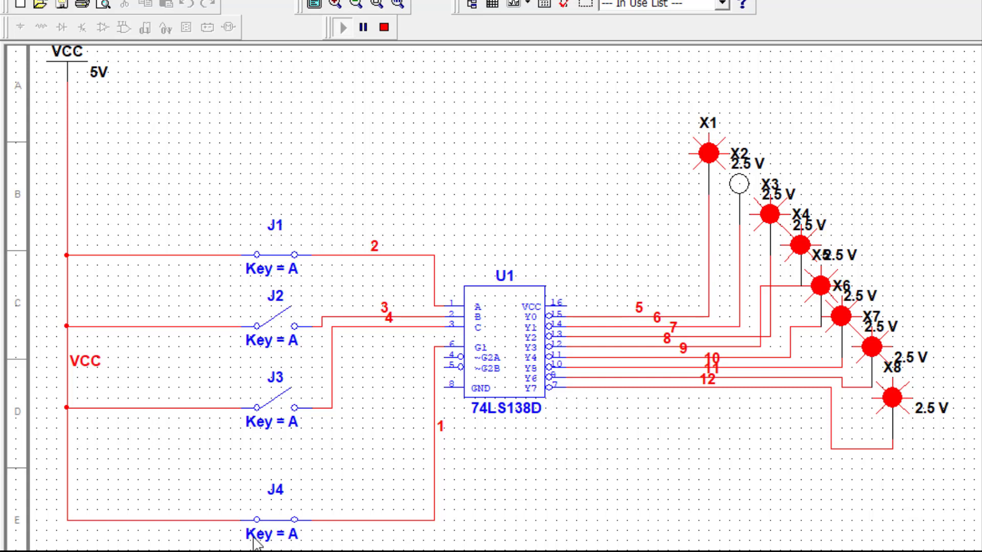
click(276, 524)
click(277, 523)
Step: Open J1 and close J2 to test the next address, switching J4 off and back on
click(284, 256)
click(283, 311)
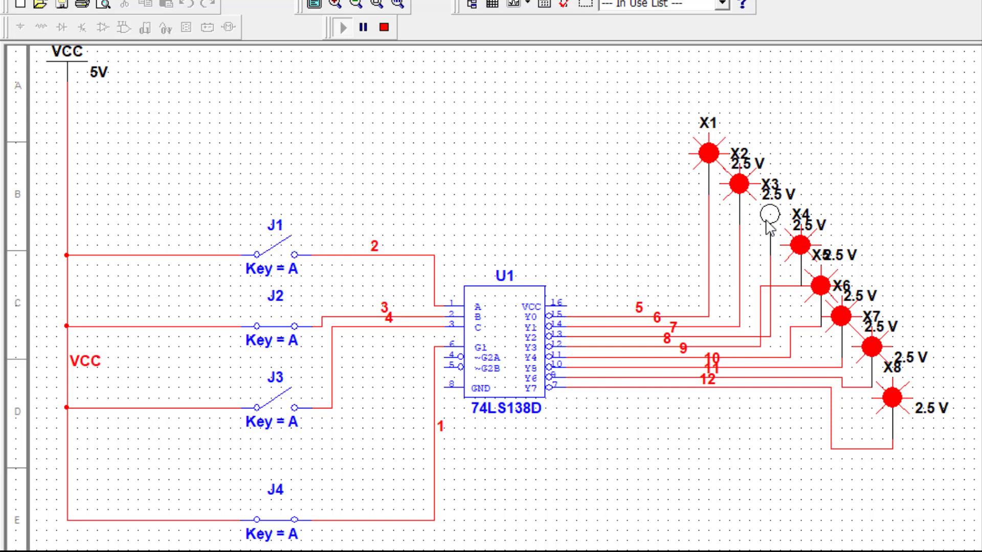
click(279, 524)
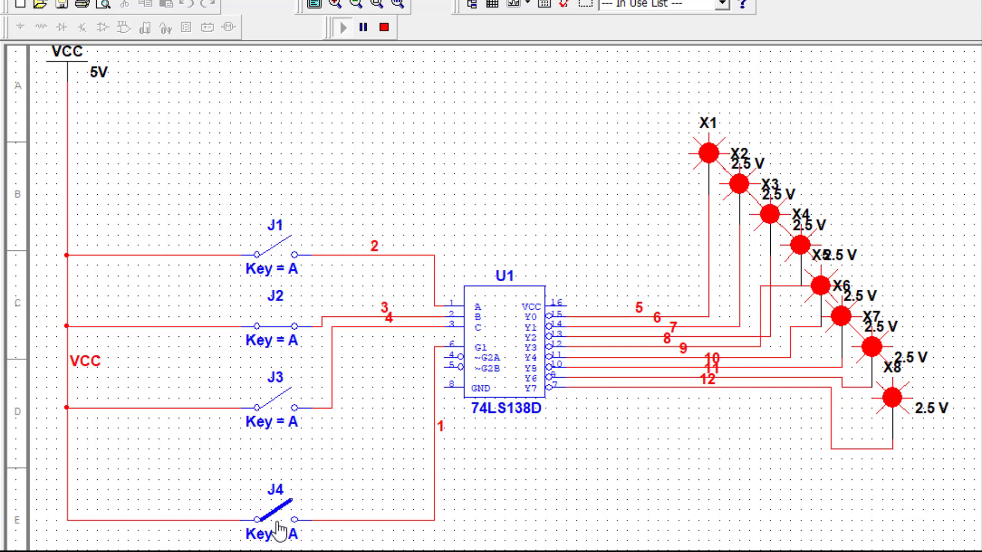
click(279, 524)
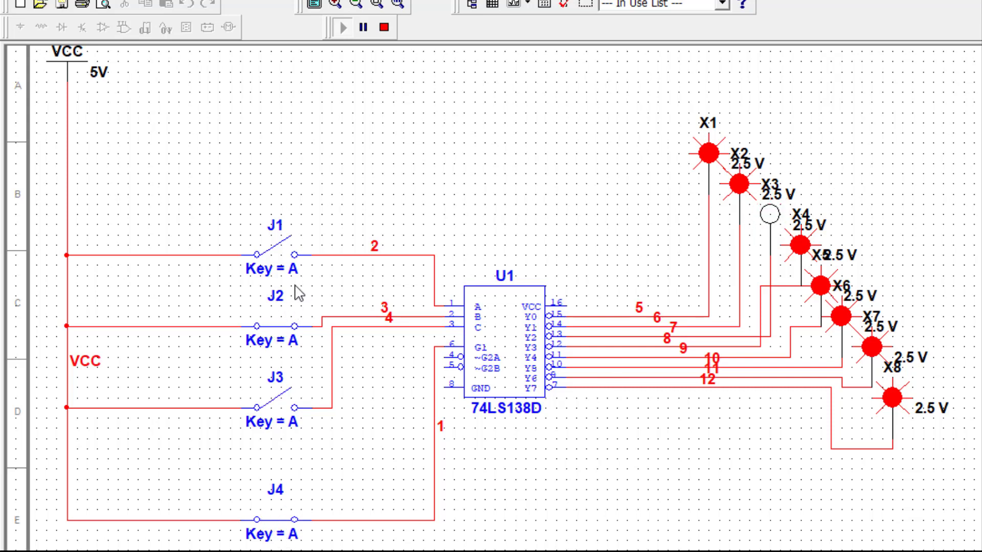
Step: Close J1 and J3 so all three address switches are on, and switch J4 off and back on
click(289, 248)
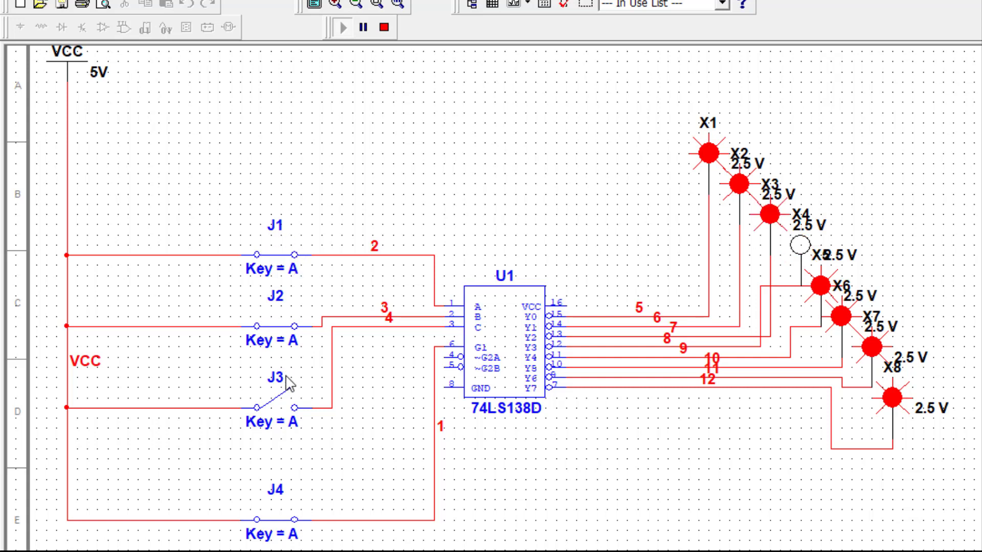
click(278, 404)
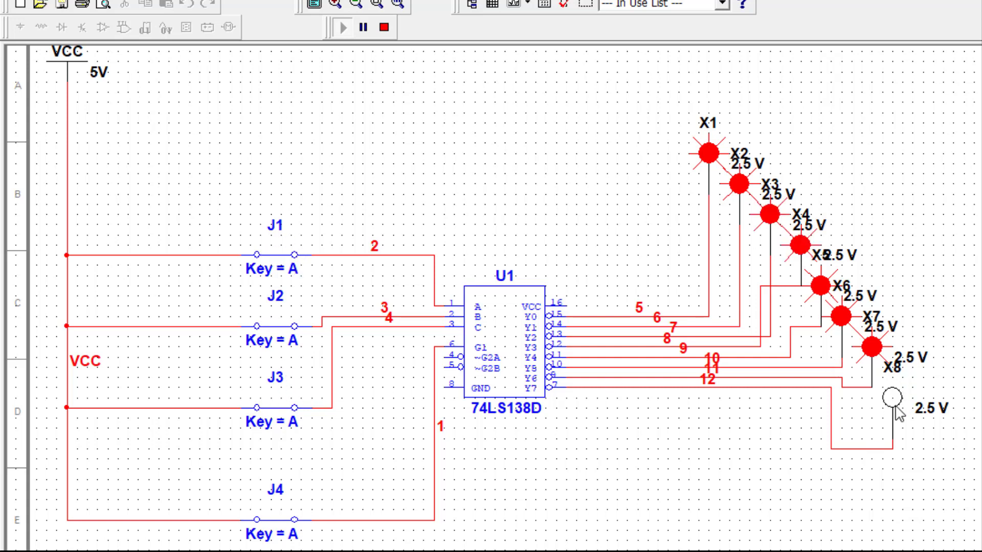
click(276, 527)
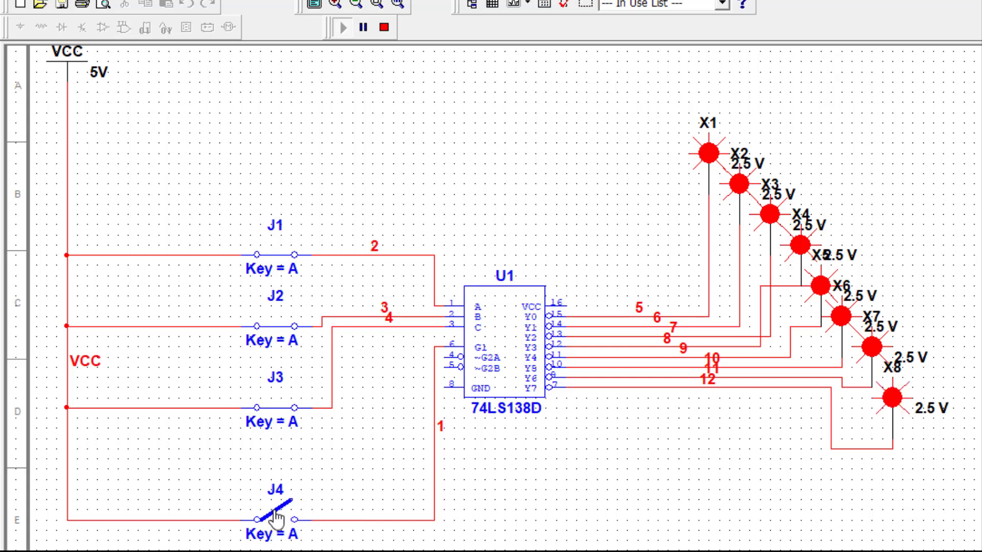
click(274, 511)
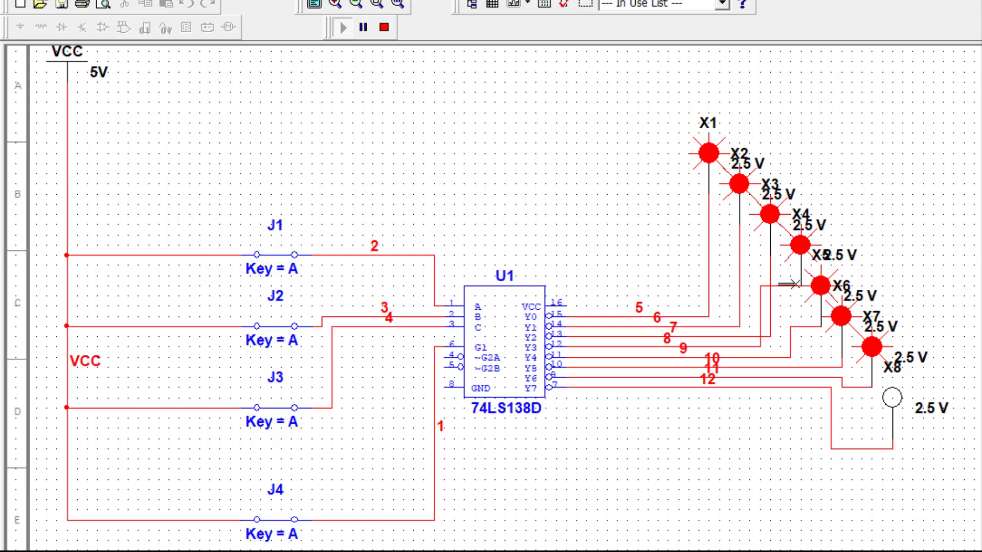